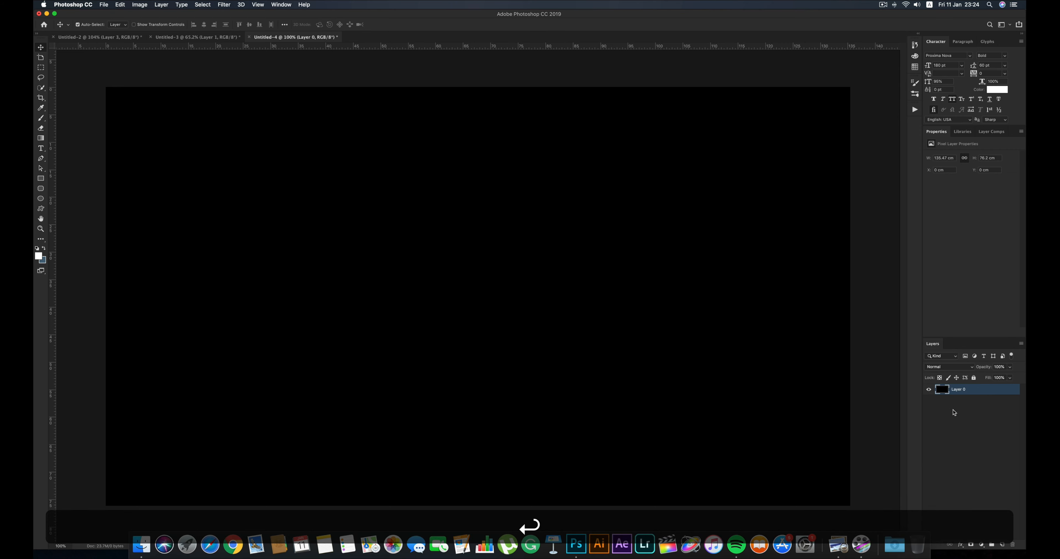
# - Duplicate Layer 1 with the crack texture from Untitled-3 into the Untitled-4 document
pyautogui.click(198, 37)
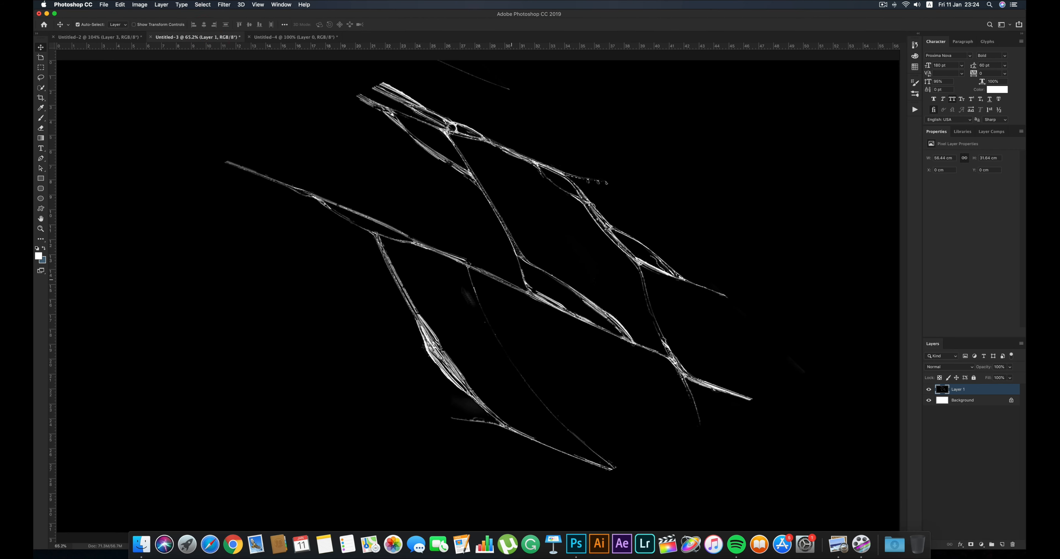
pyautogui.rightClick(975, 394)
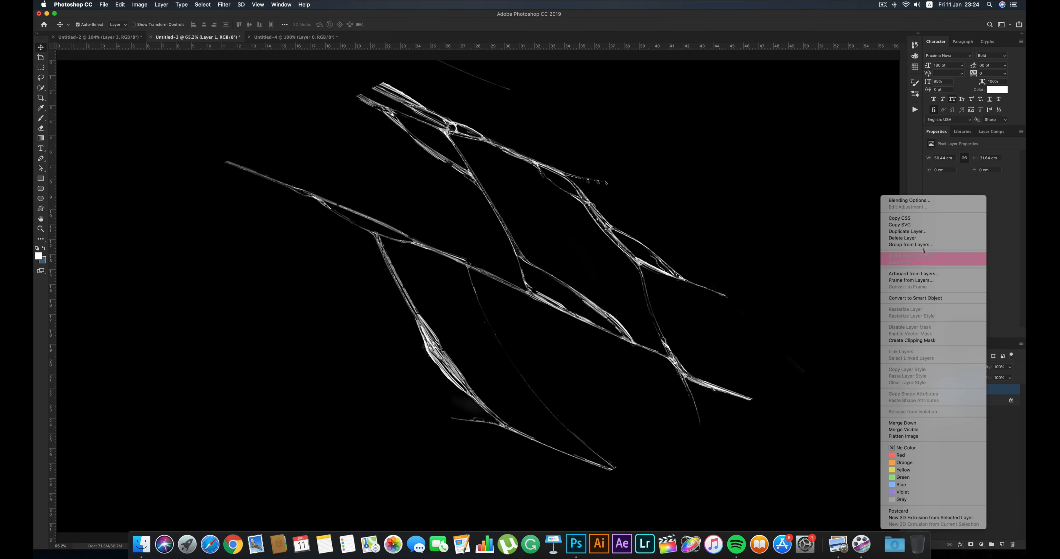
pyautogui.click(913, 233)
pyautogui.click(540, 268)
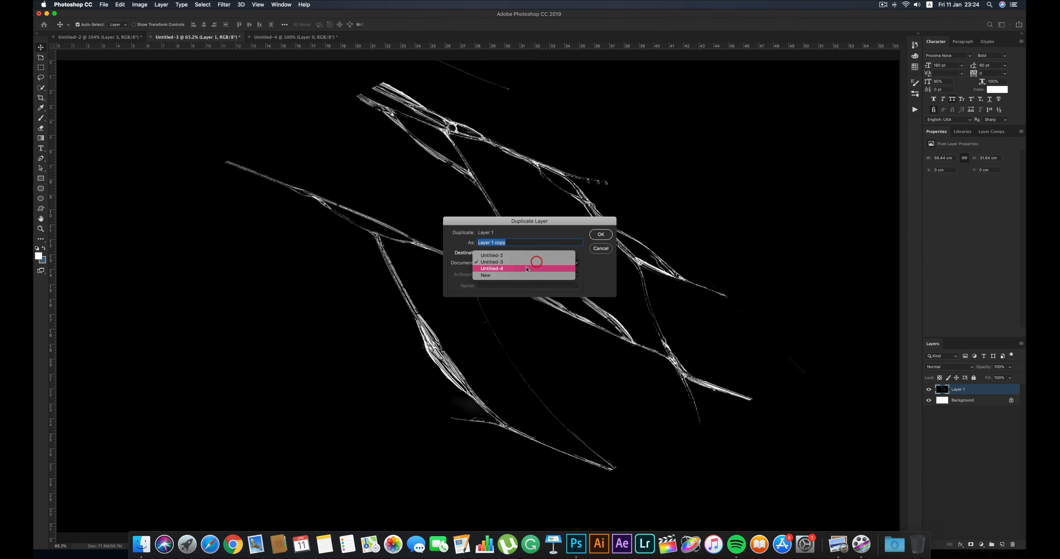
pyautogui.click(535, 274)
pyautogui.click(601, 234)
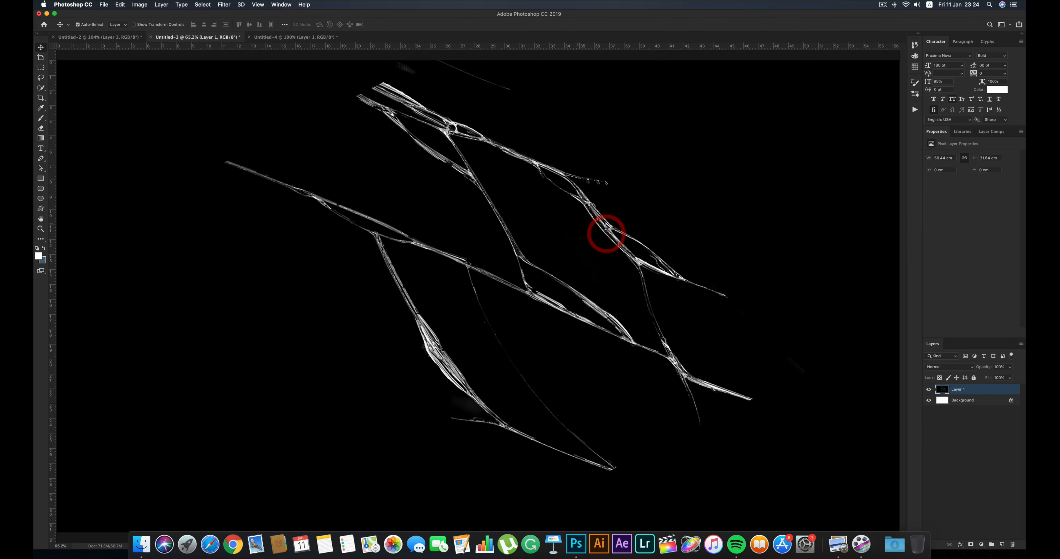
# - In Untitled-4, scale the duplicated crack texture layer to 50%
pyautogui.click(312, 37)
pyautogui.scroll(-3, 496, 299)
pyautogui.press('super+t')
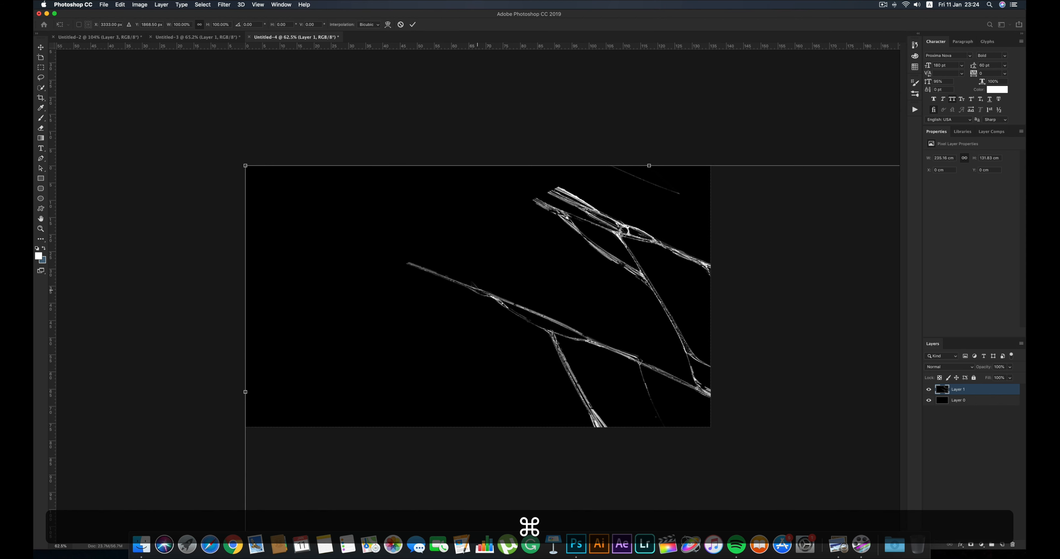
pyautogui.click(183, 24)
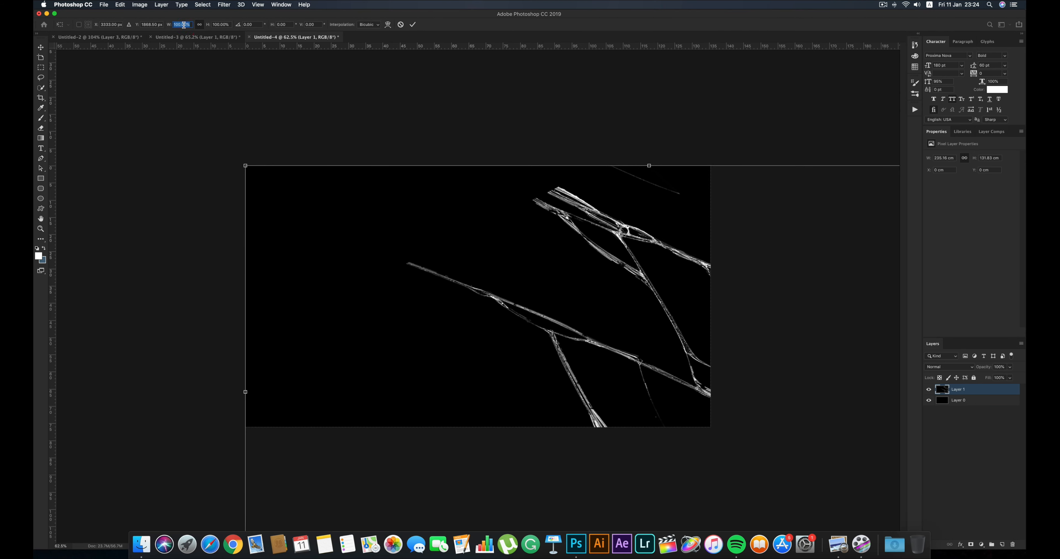
pyautogui.write('50')
pyautogui.press('Return')
pyautogui.press('Return')
# - Move the crack texture so that it sits in the middle of the canvas
pyautogui.press('super+t')
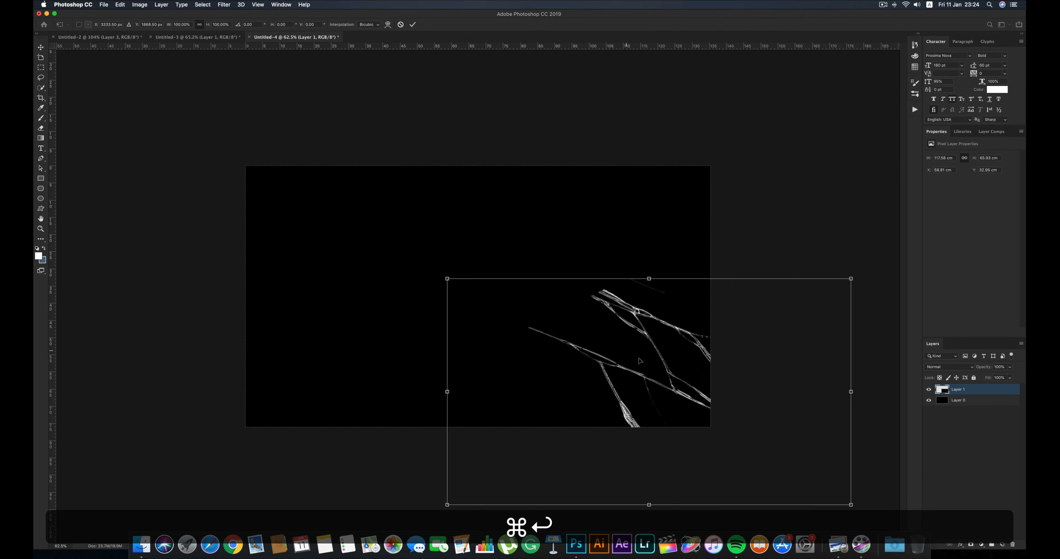
pyautogui.moveTo(638, 361); pyautogui.dragTo(464, 265)
pyautogui.press('Return')
pyautogui.press('super+0')
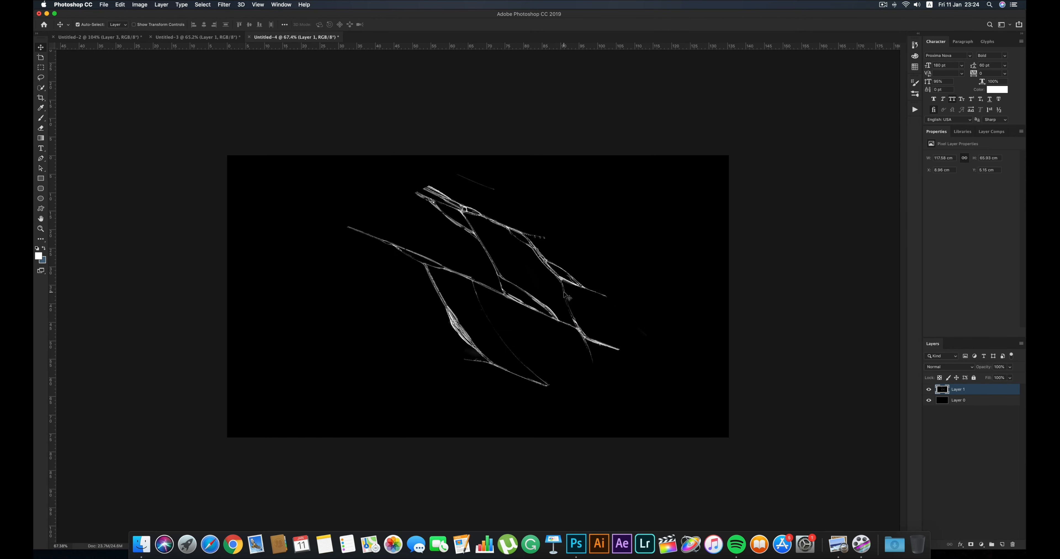
# - Select the black background of the crack texture with Color Range by sampling a black area
pyautogui.press('e')
pyautogui.click(225, 4)
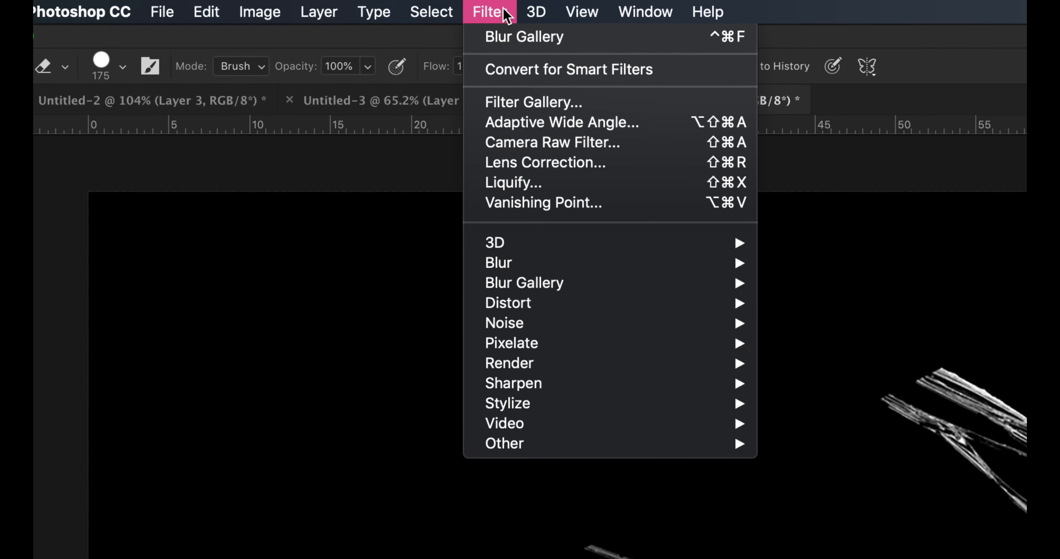
pyautogui.moveTo(210, 2)
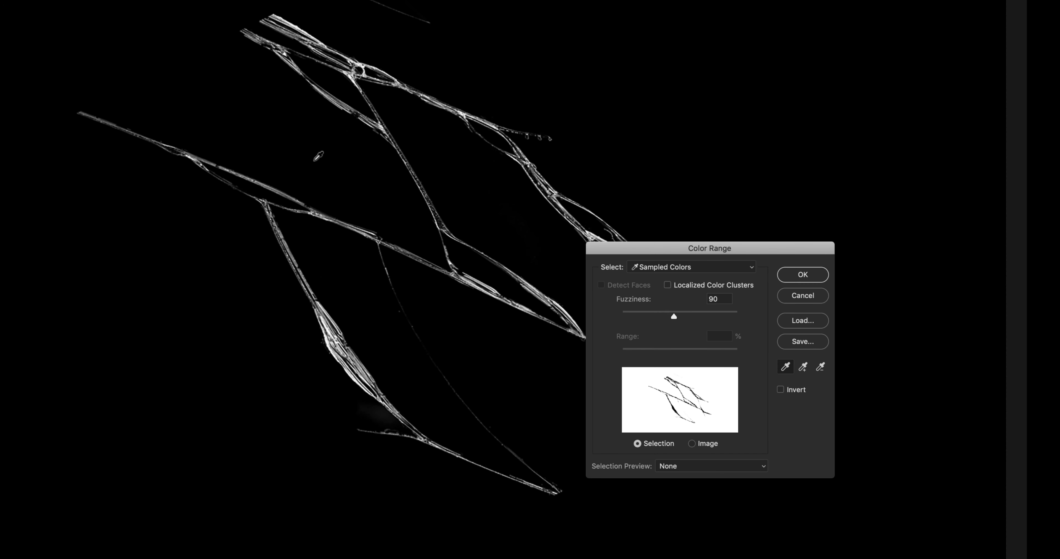
pyautogui.click(314, 161)
pyautogui.click(674, 316)
pyautogui.click(802, 275)
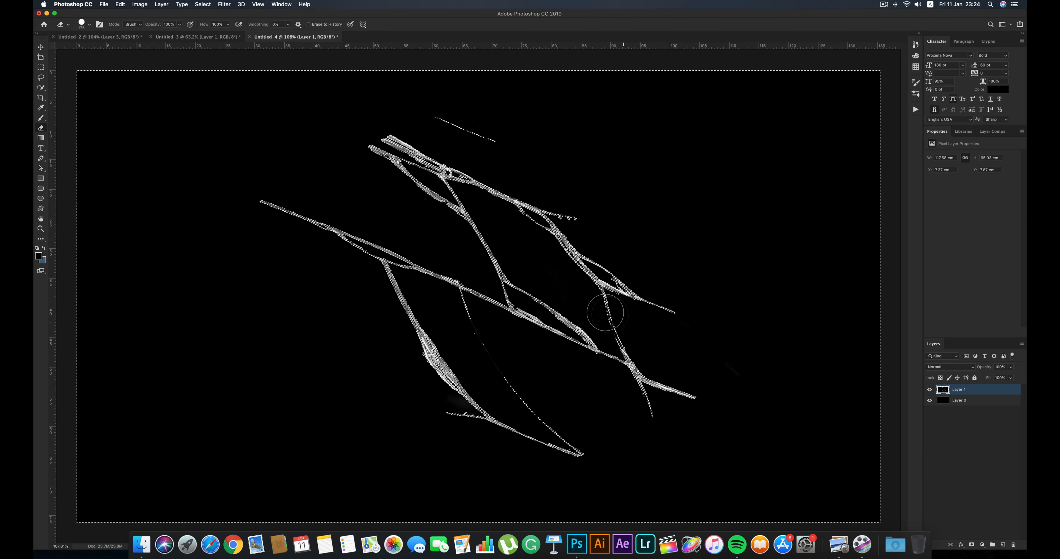
# - Invert the selection to the white cracks and copy them onto a new layer
pyautogui.click(41, 87)
pyautogui.rightClick(395, 207)
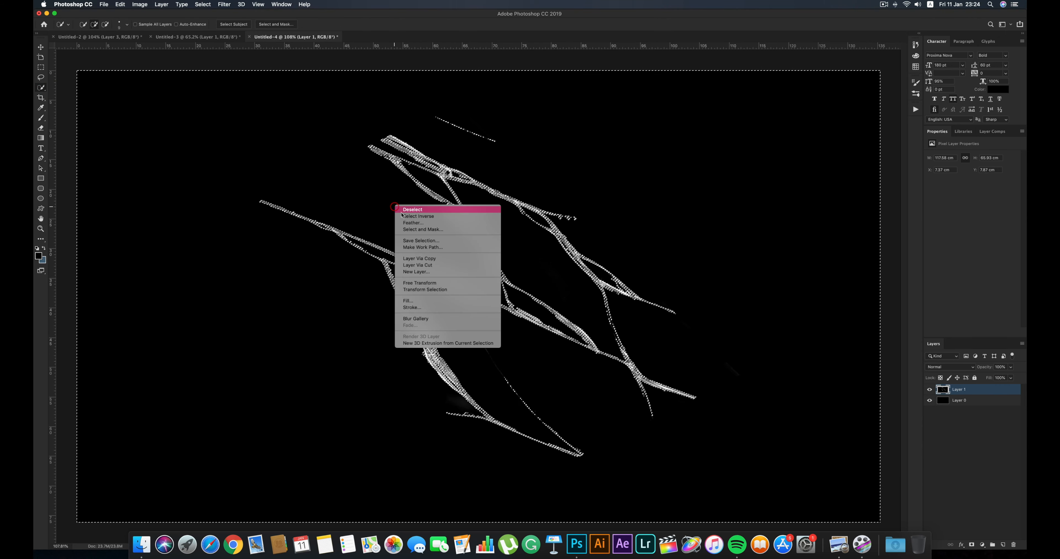
pyautogui.click(402, 211)
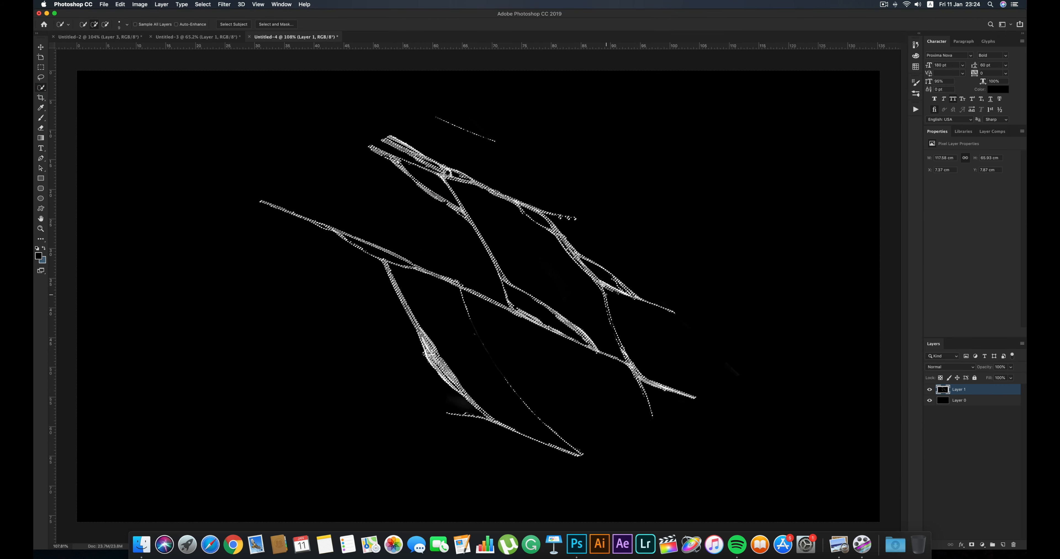
pyautogui.rightClick(577, 334)
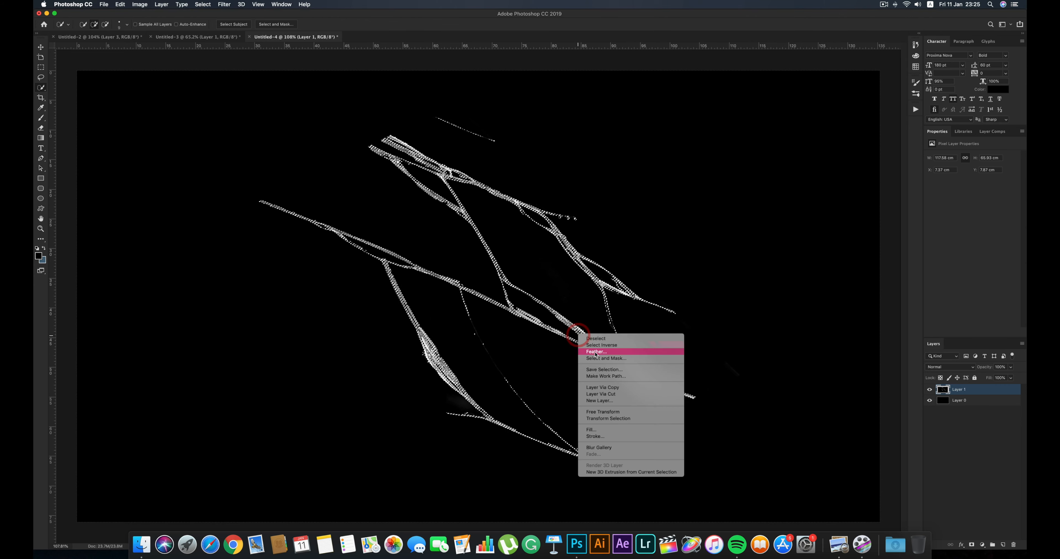
pyautogui.click(618, 388)
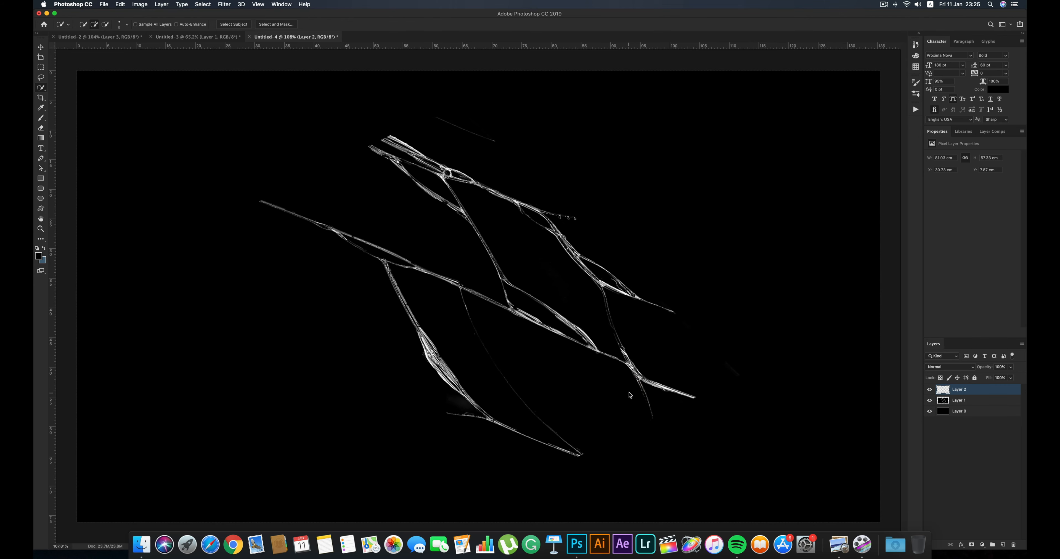
# - Hide Layer 1, check the isolated cracks with Layer 0 switched off and on, and delete Layer 1
pyautogui.click(960, 402)
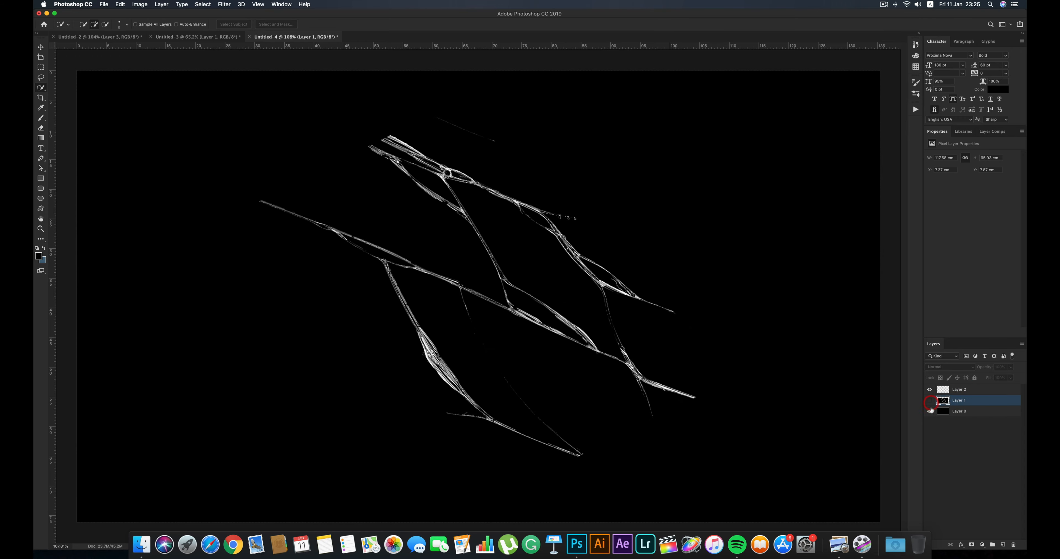
pyautogui.click(929, 412)
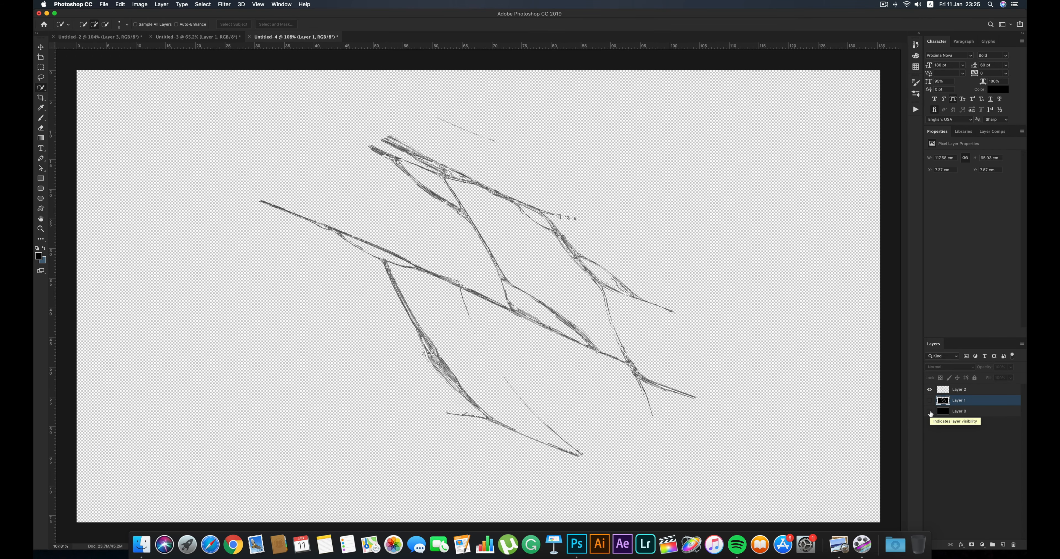
pyautogui.click(930, 412)
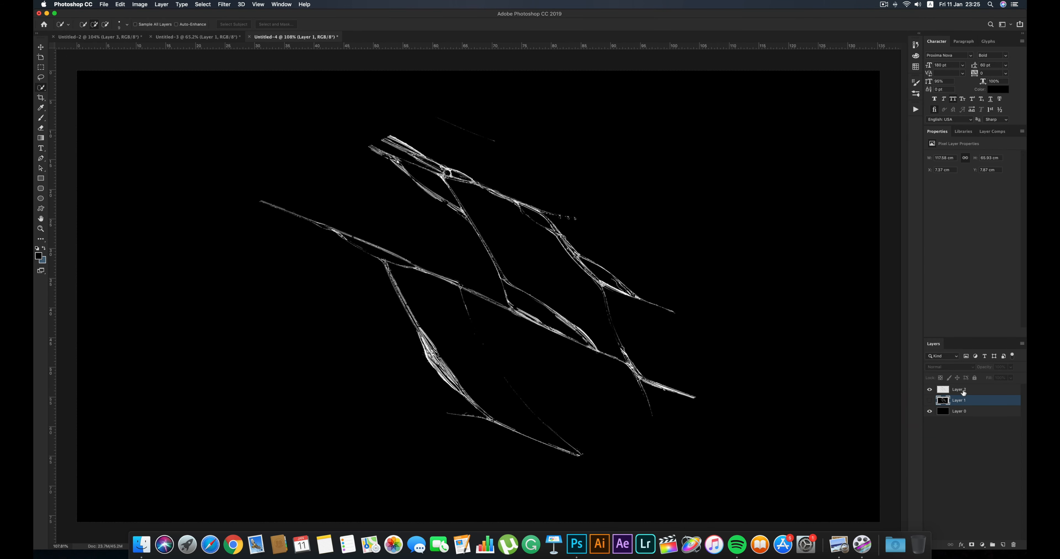
pyautogui.click(965, 398)
pyautogui.press('BackSpace')
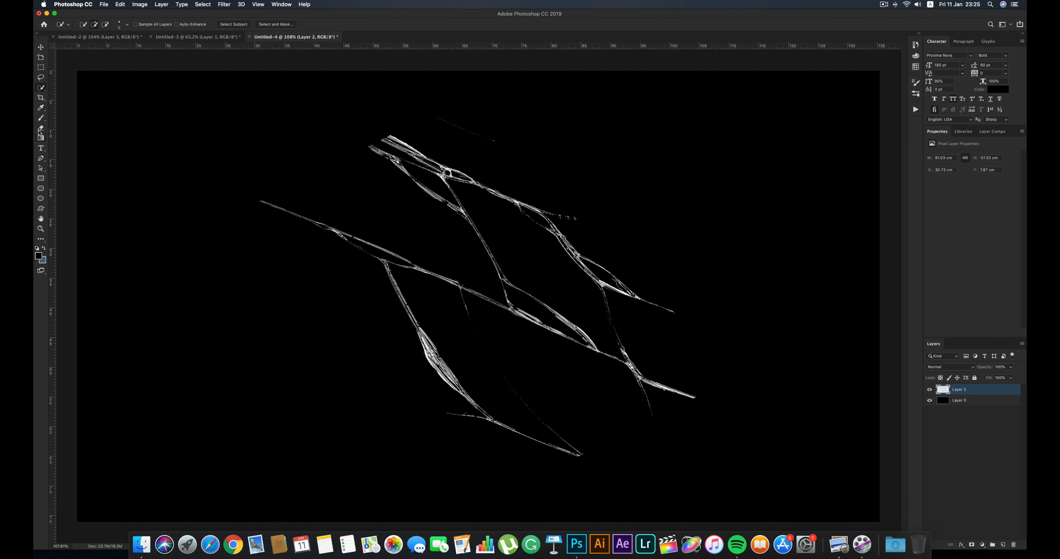
# - Erase the upper-right crack branch on Layer 2 with a 175 px eraser at 100% hardness
pyautogui.click(40, 128)
pyautogui.click(88, 26)
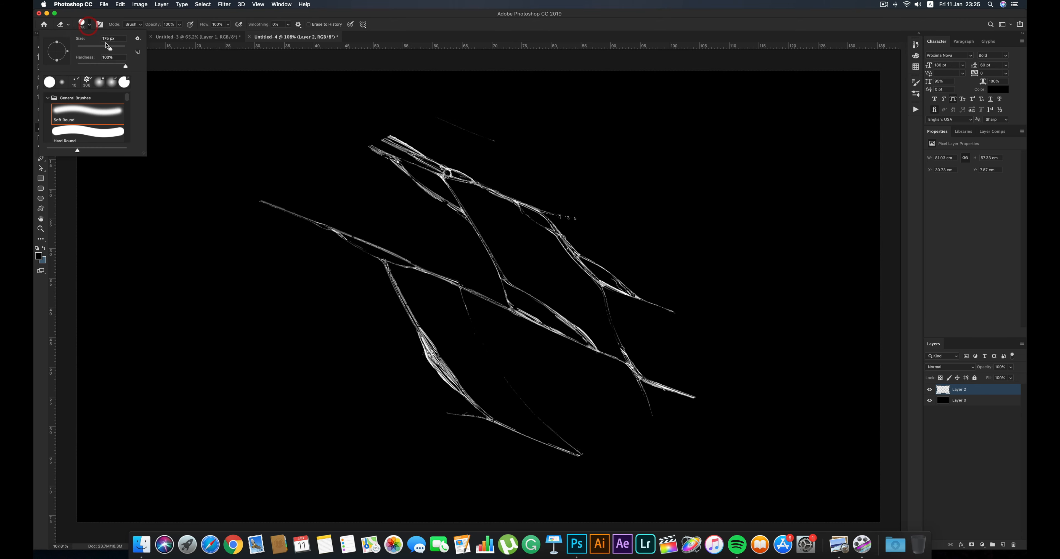
pyautogui.moveTo(690, 313)
pyautogui.mouseDown()
pyautogui.moveTo(596, 269)
pyautogui.moveTo(566, 241)
pyautogui.moveTo(559, 214)
pyautogui.moveTo(380, 125)
pyautogui.mouseUp()
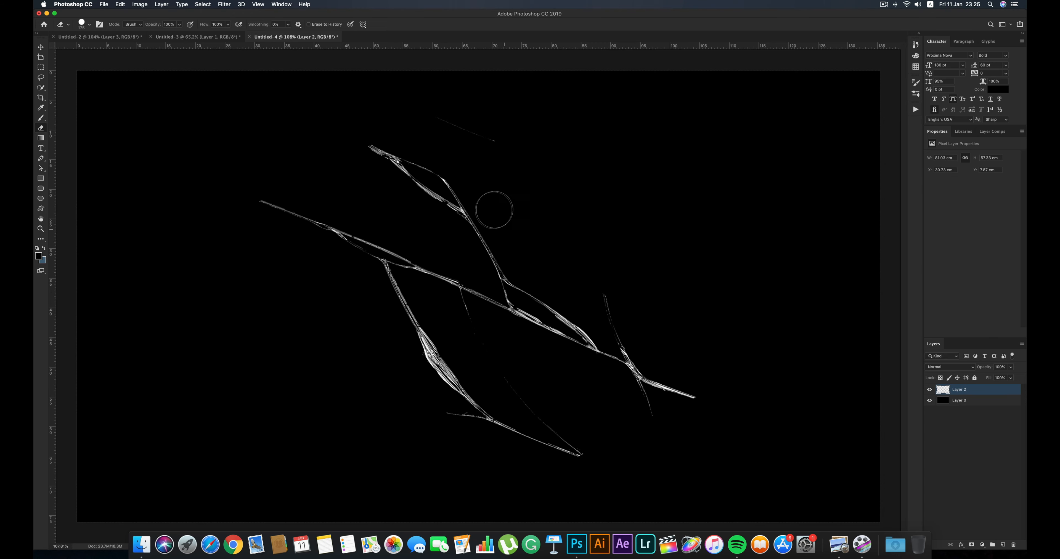
# - Rotate the remaining cracks on Layer 2 slightly counterclockwise with Free Transform
pyautogui.press('super+t')
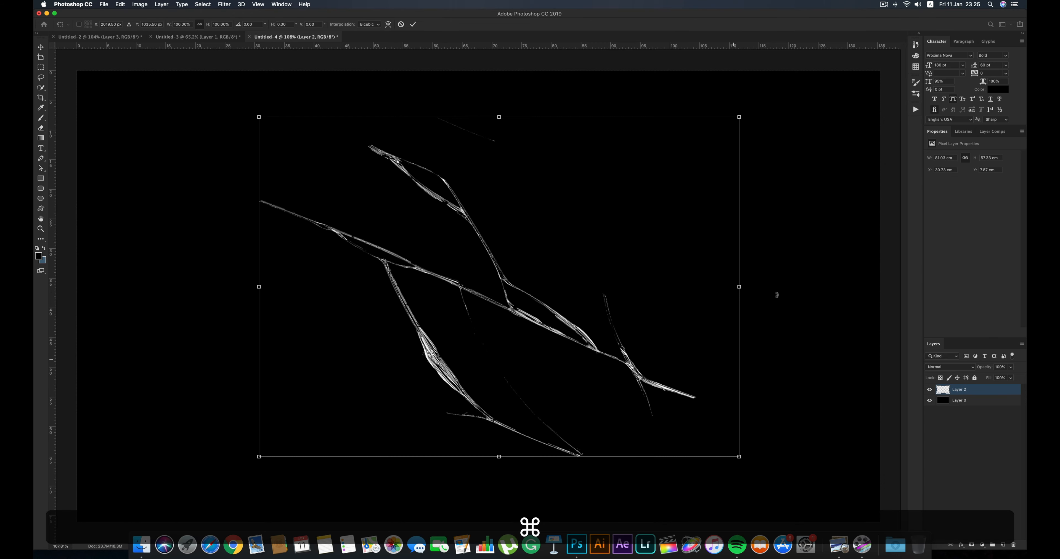
pyautogui.moveTo(770, 288)
pyautogui.mouseDown()
pyautogui.moveTo(735, 242)
pyautogui.moveTo(794, 243)
pyautogui.moveTo(819, 273)
pyautogui.mouseUp()
pyautogui.press('Return')
pyautogui.moveTo(558, 314); pyautogui.dragTo(531, 315)
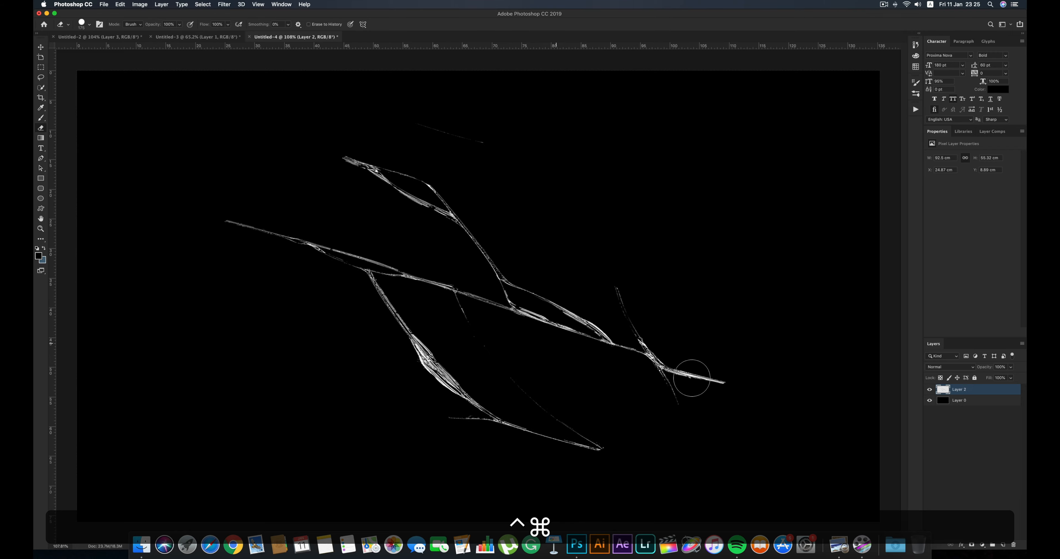
# - Add a Color Overlay to Layer 2 with color 3b5c70, Overlay blend mode and 60% opacity
pyautogui.doubleClick(1000, 392)
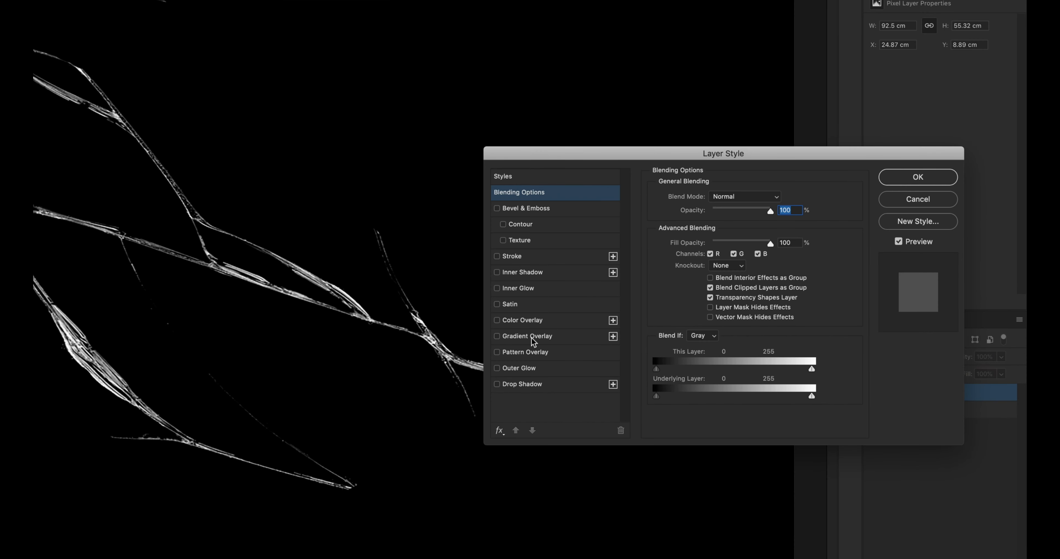
pyautogui.click(530, 322)
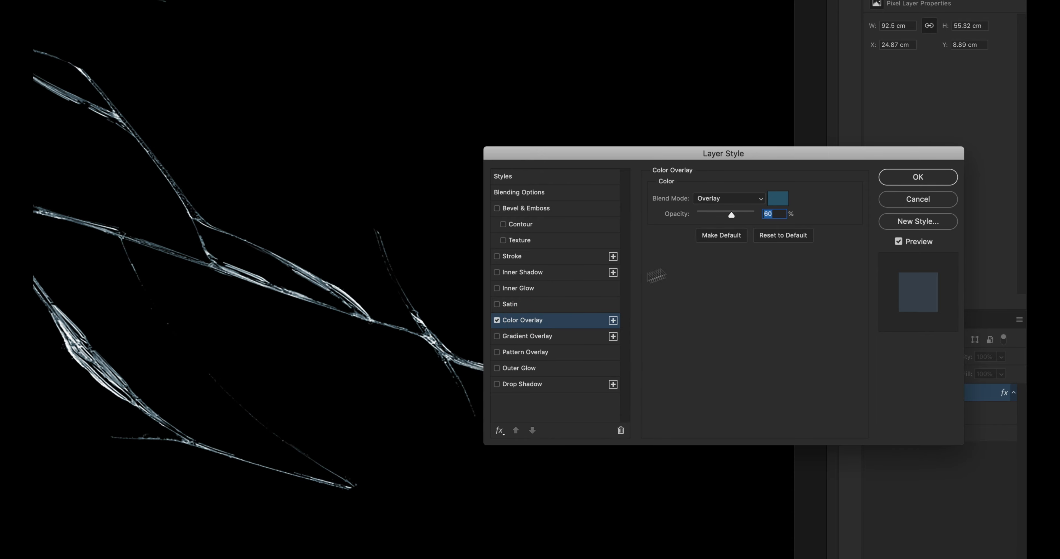
pyautogui.click(779, 201)
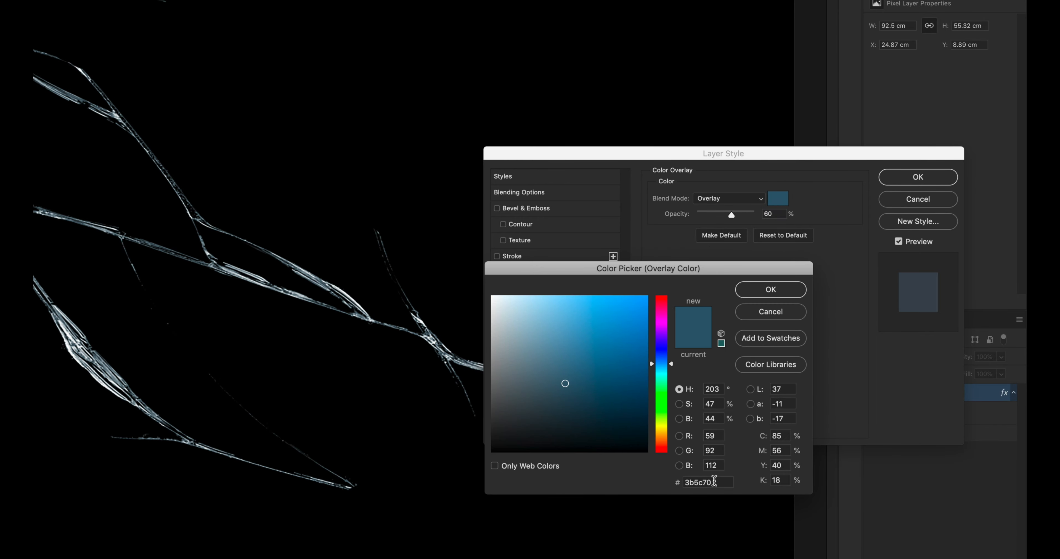
pyautogui.doubleClick(713, 481)
pyautogui.click(743, 289)
pyautogui.click(730, 199)
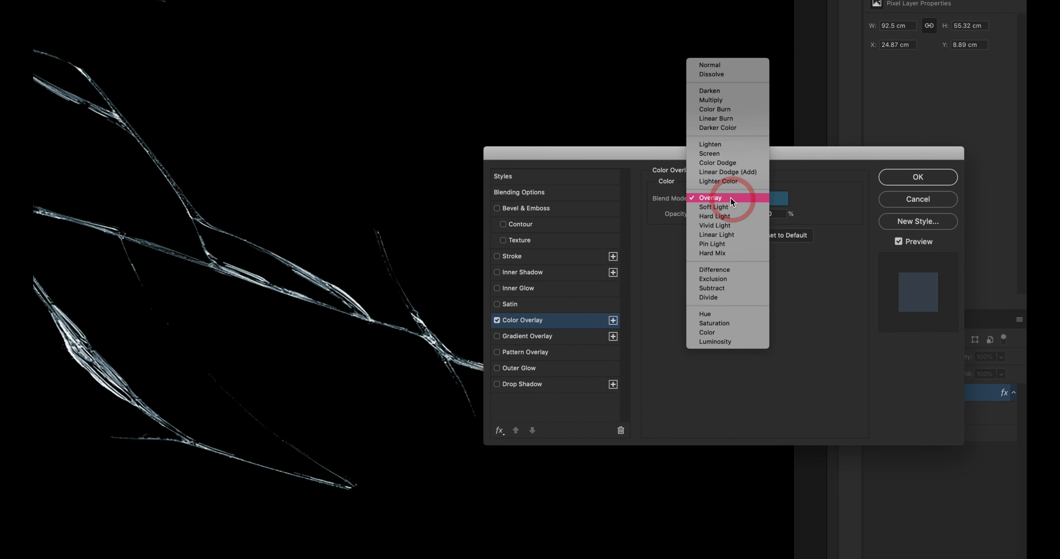
pyautogui.click(730, 198)
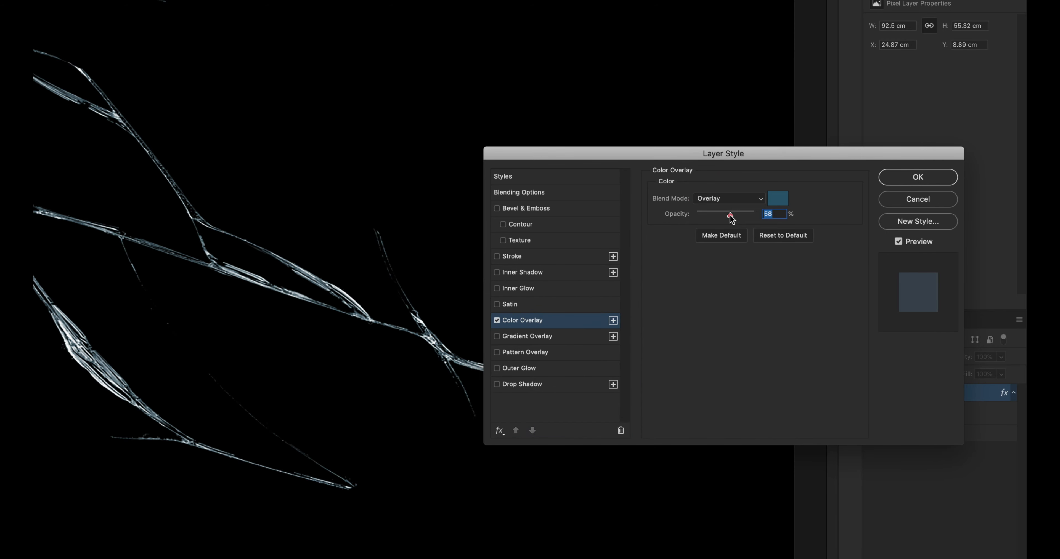
pyautogui.click(909, 181)
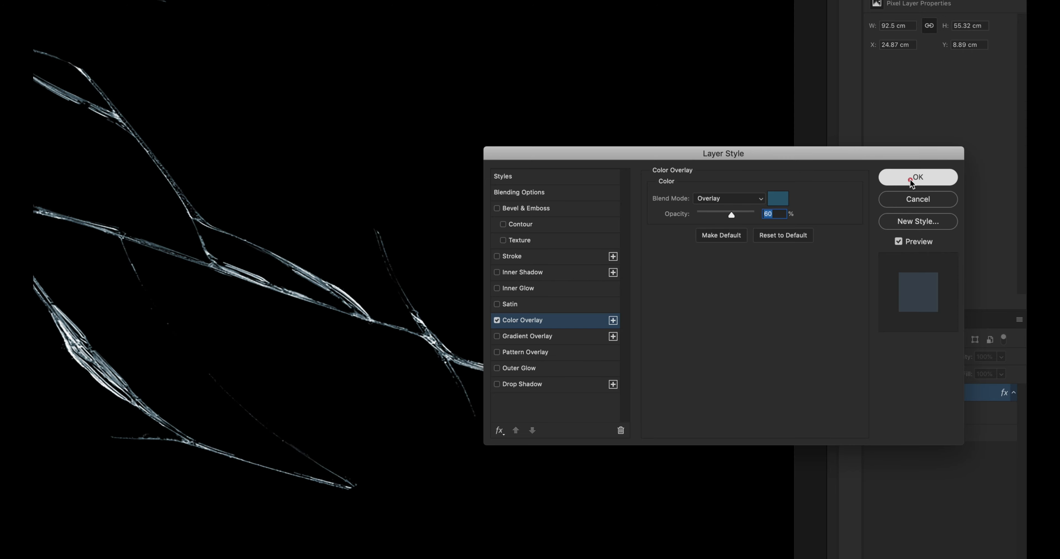
# - Lower the fill of Layer 2 to 60%
pyautogui.click(1002, 375)
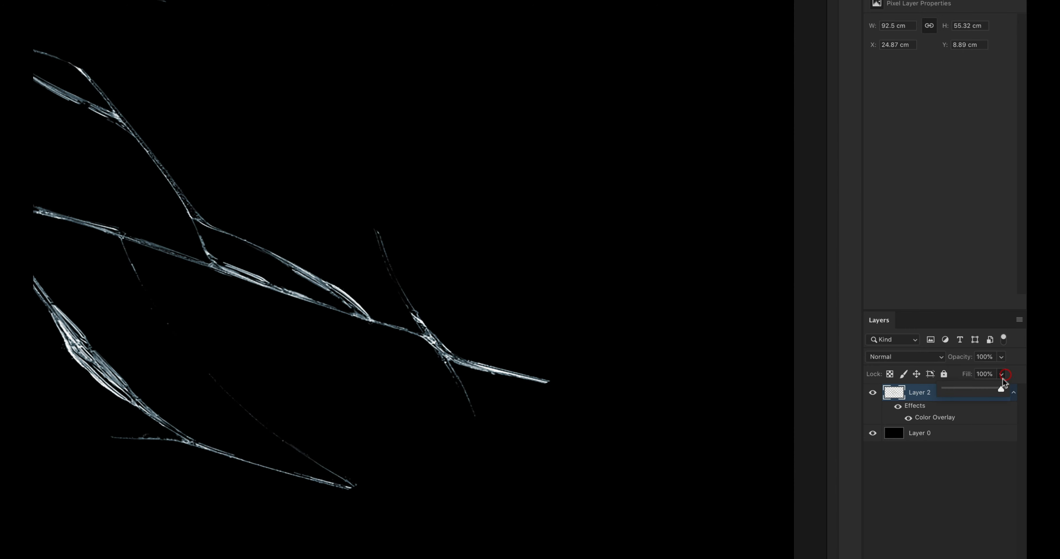
pyautogui.moveTo(1004, 388); pyautogui.dragTo(979, 394)
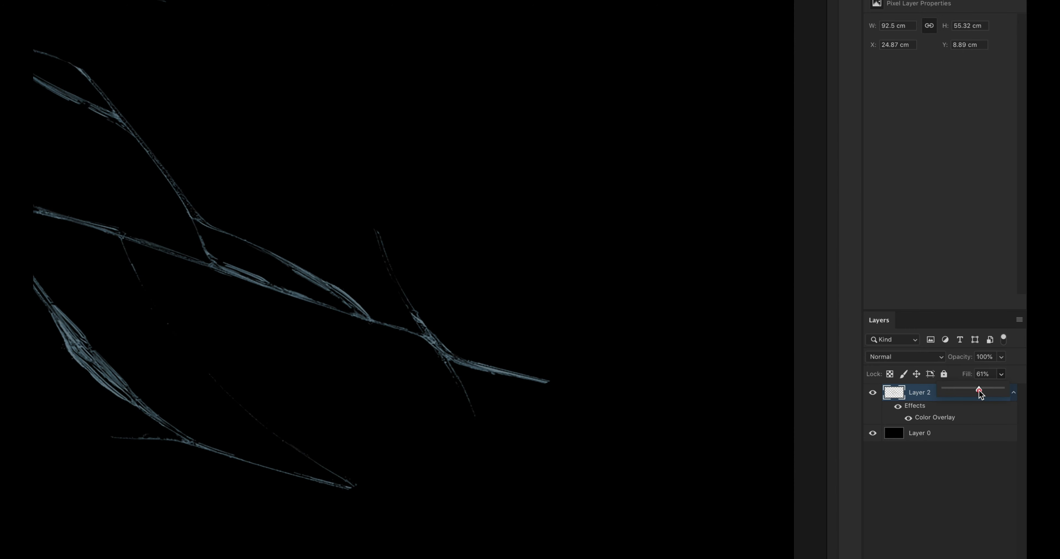
pyautogui.click(964, 401)
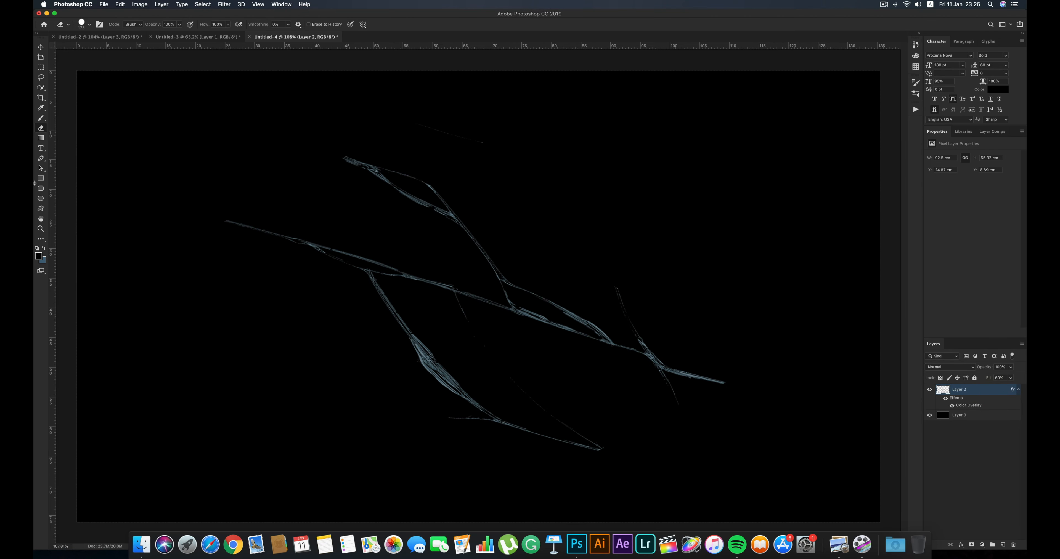
# - Add the text BLACK MIRROR near the canvas centre in Proxima Nova Bold at 180 pt
pyautogui.click(41, 148)
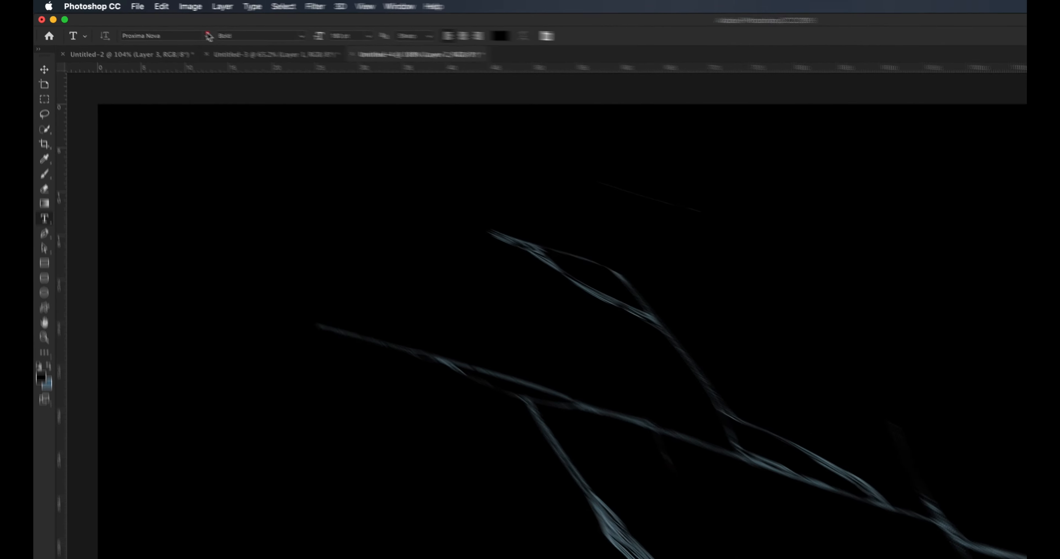
pyautogui.click(151, 25)
pyautogui.click(213, 83)
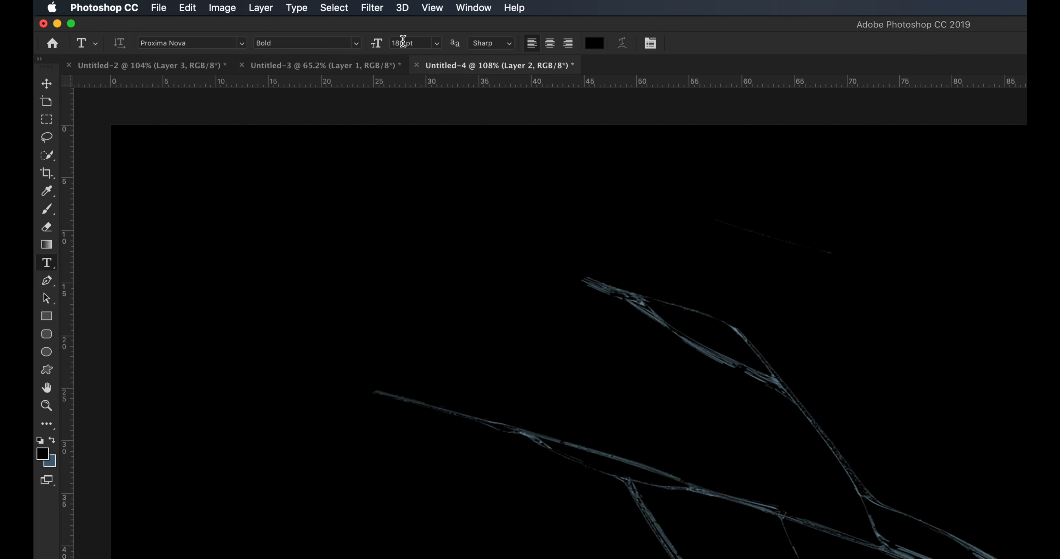
pyautogui.click(574, 556)
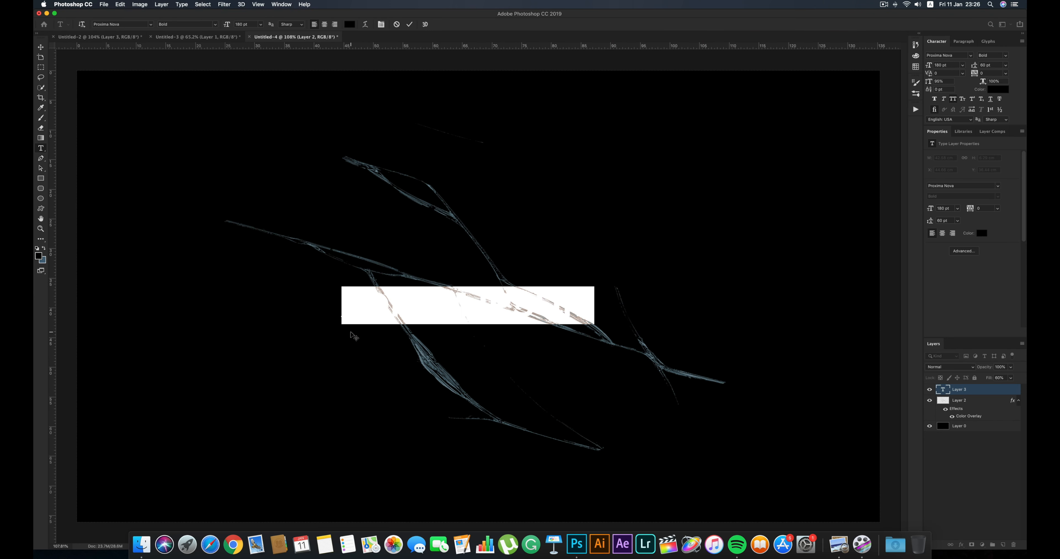
pyautogui.write('BLACK MIRROR')
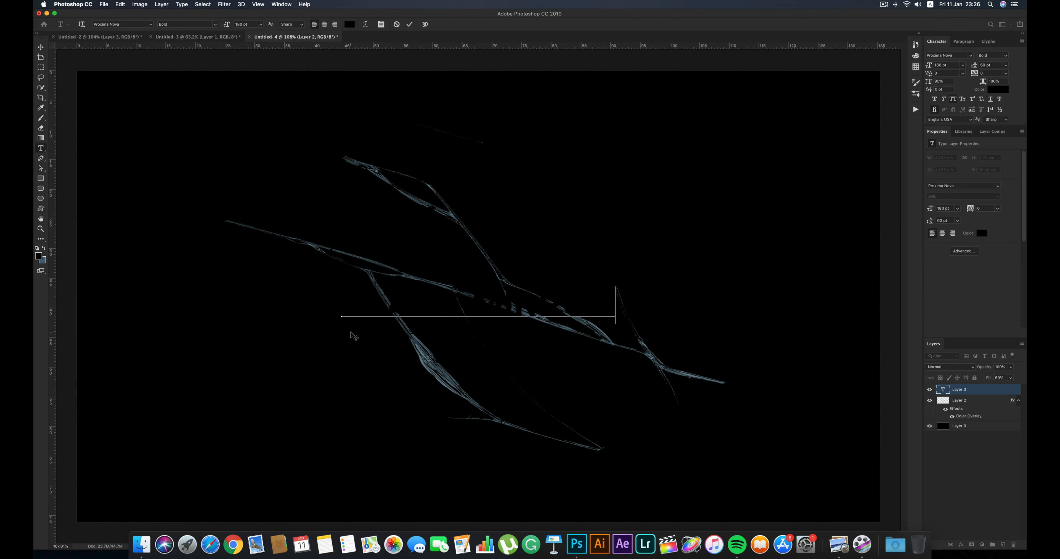
# - Color the whole BLACK MIRROR title white (ffffff) and shift it slightly to the left
pyautogui.press('super+a')
pyautogui.click(39, 256)
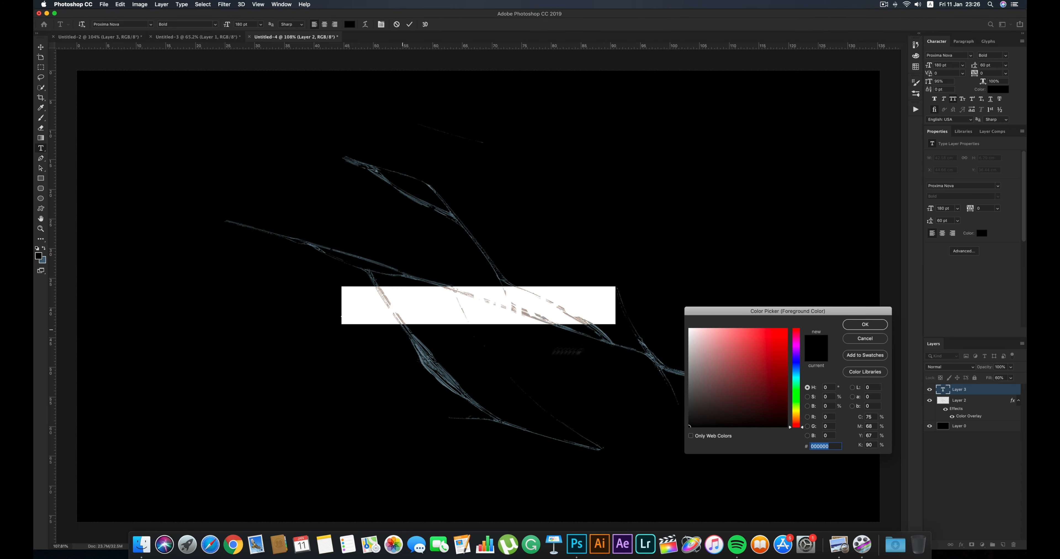
pyautogui.write('ffffff')
pyautogui.press('Return')
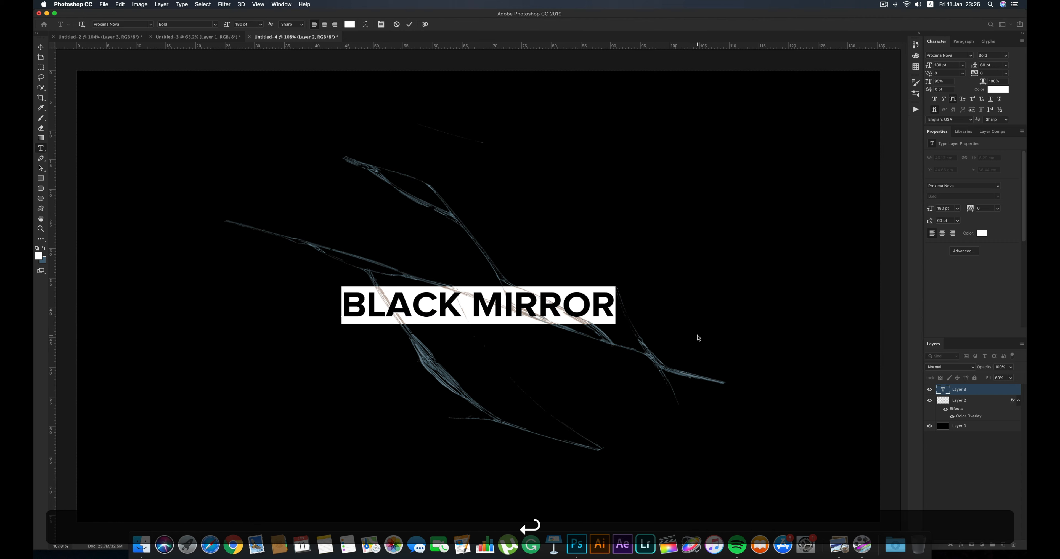
pyautogui.click(994, 389)
pyautogui.moveTo(539, 303); pyautogui.dragTo(535, 303)
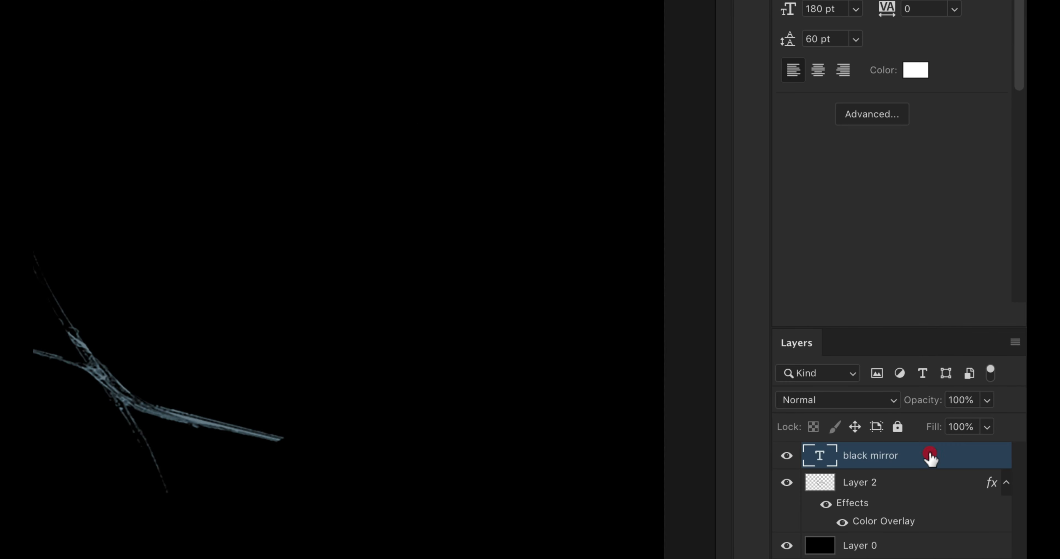
# - Convert the black mirror text layer to a Smart Object and duplicate it four times
pyautogui.rightClick(987, 389)
pyautogui.click(832, 142)
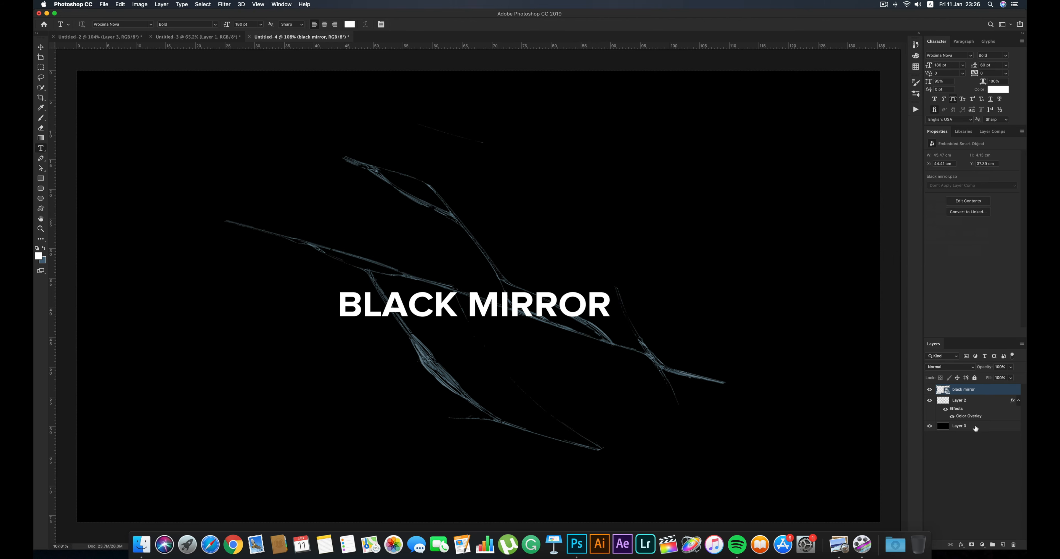
pyautogui.press('super+j')
pyautogui.press('super+j')
pyautogui.press('super+j')
pyautogui.press('super+j')
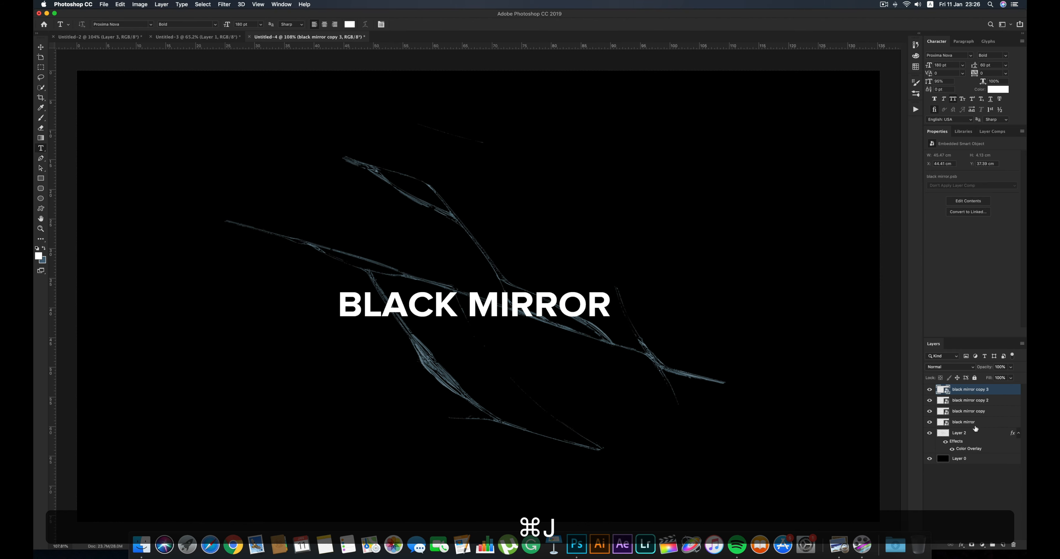
# - Hide the four black mirror copies and make the original black mirror layer active
pyautogui.click(930, 389)
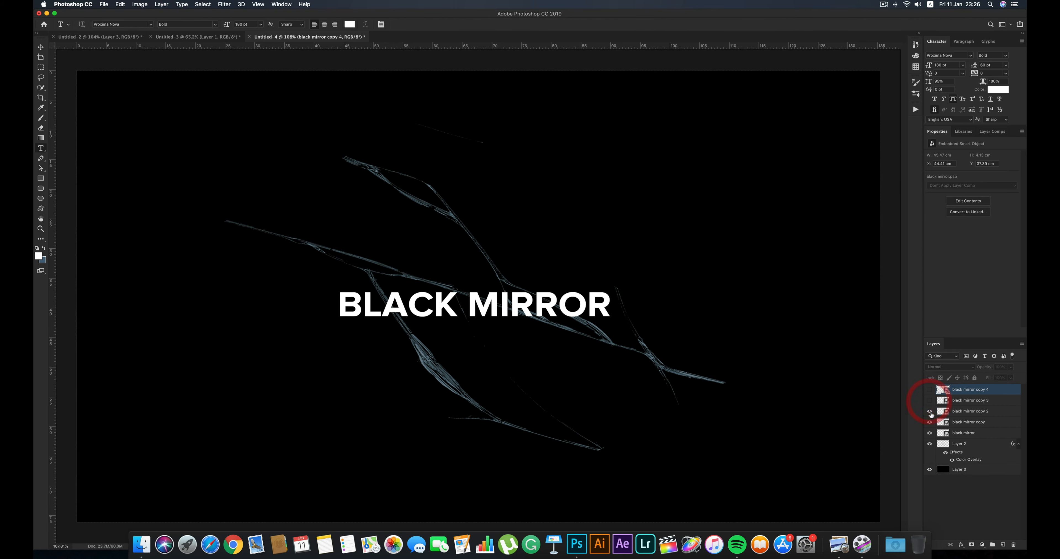
pyautogui.click(965, 424)
pyautogui.click(930, 422)
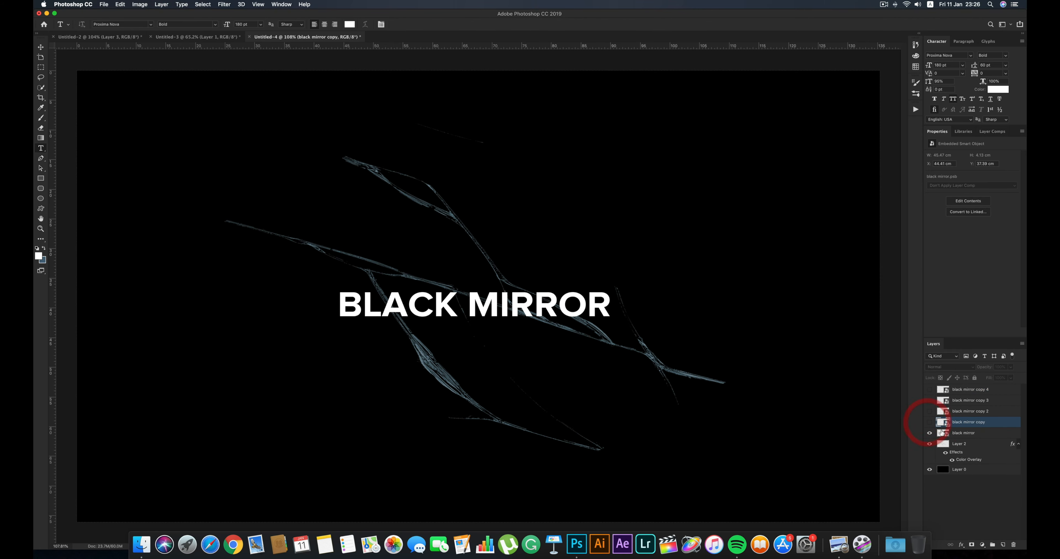
pyautogui.click(942, 433)
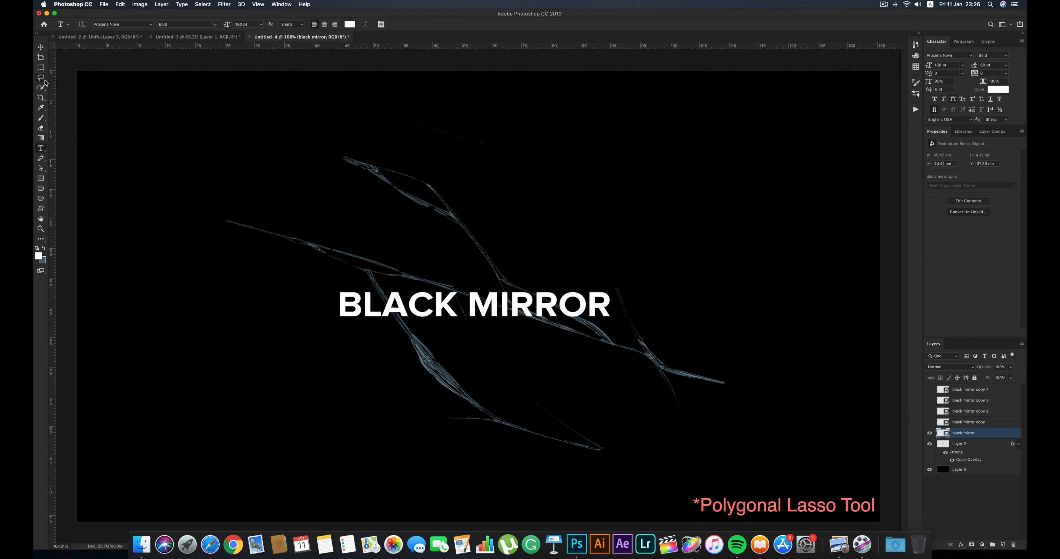
# - Outline B, L and the part of A left of the crack with the Polygonal Lasso, following the crack's edge
pyautogui.click(42, 242)
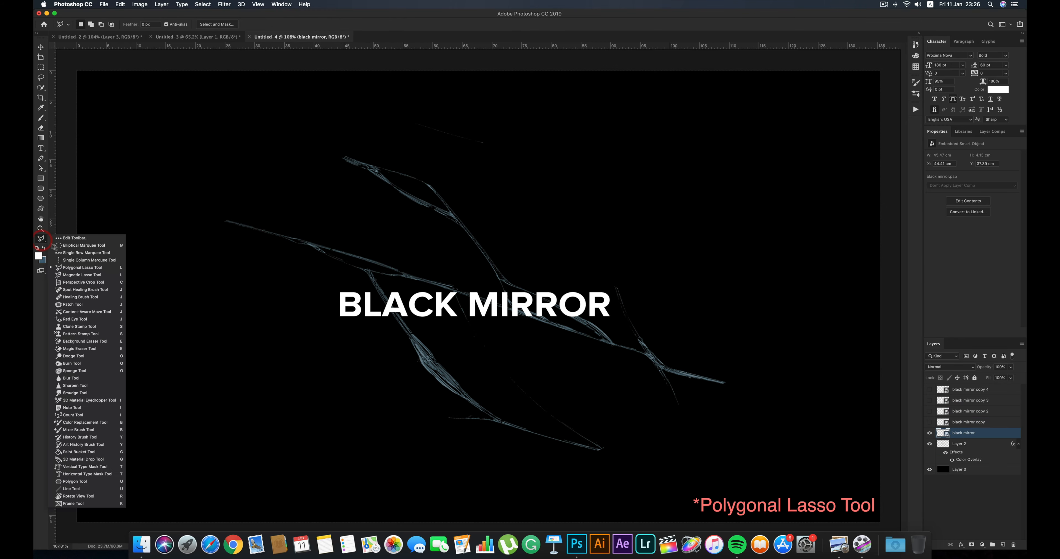
pyautogui.click(79, 269)
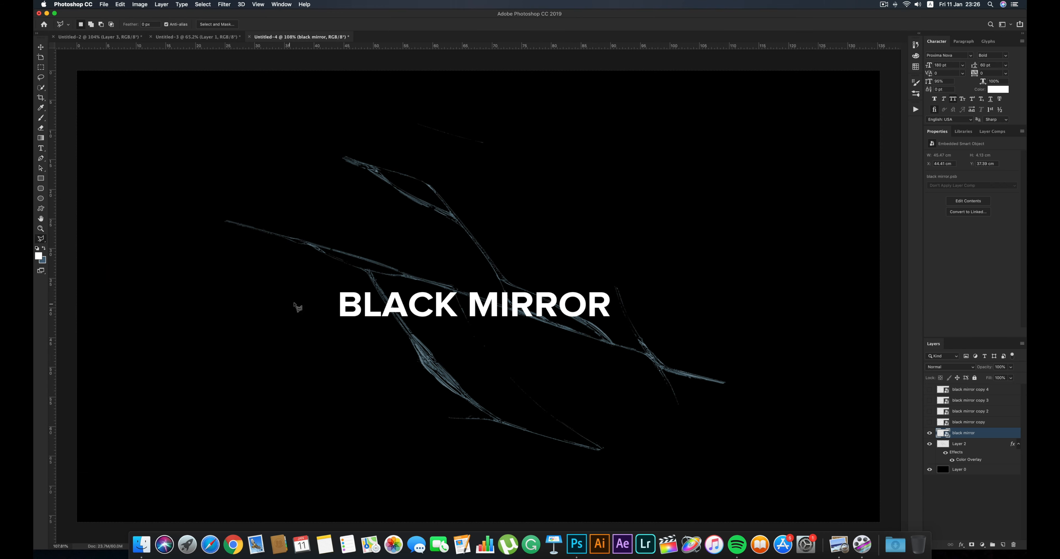
pyautogui.scroll(3, 347, 300)
pyautogui.scroll(2, 347, 299)
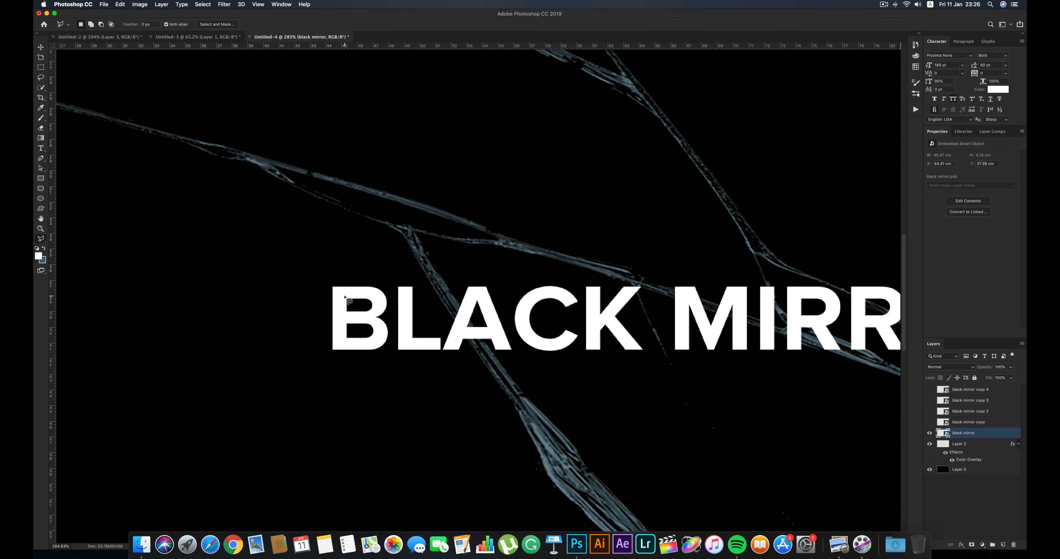
pyautogui.click(310, 280)
pyautogui.keyDown('shift'); pyautogui.click(309, 357); pyautogui.keyUp('shift')
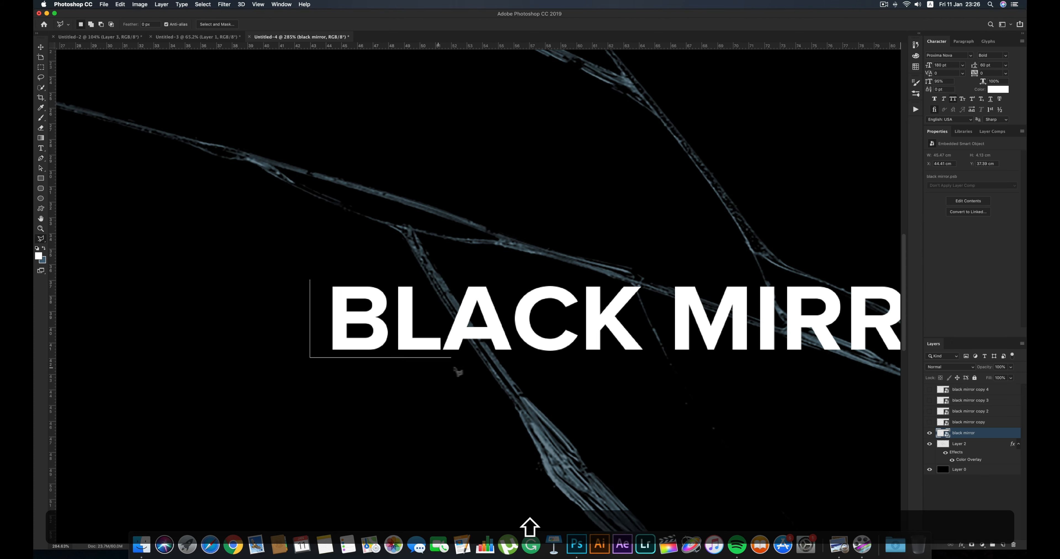
pyautogui.keyDown('shift'); pyautogui.click(480, 366); pyautogui.keyUp('shift')
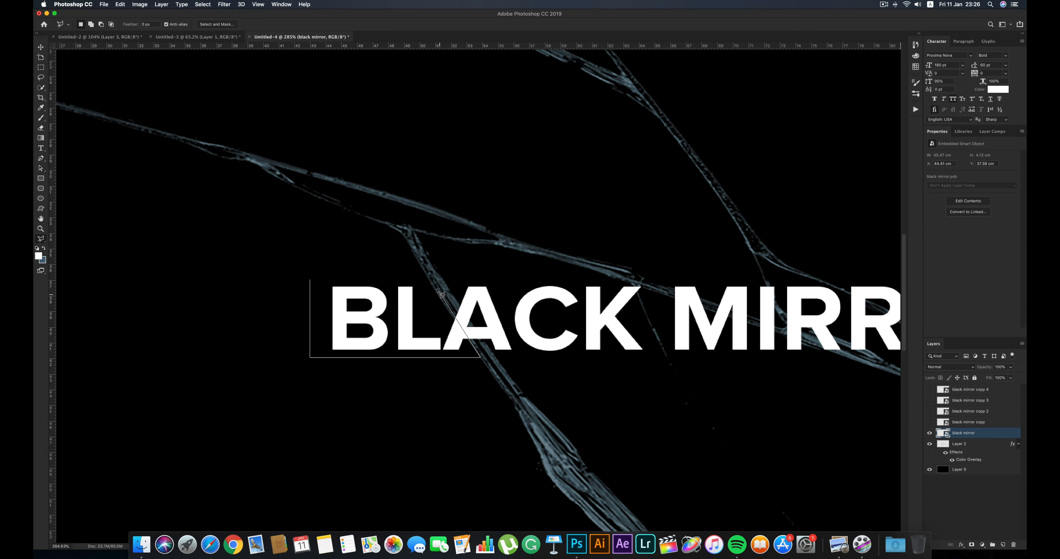
pyautogui.click(427, 271)
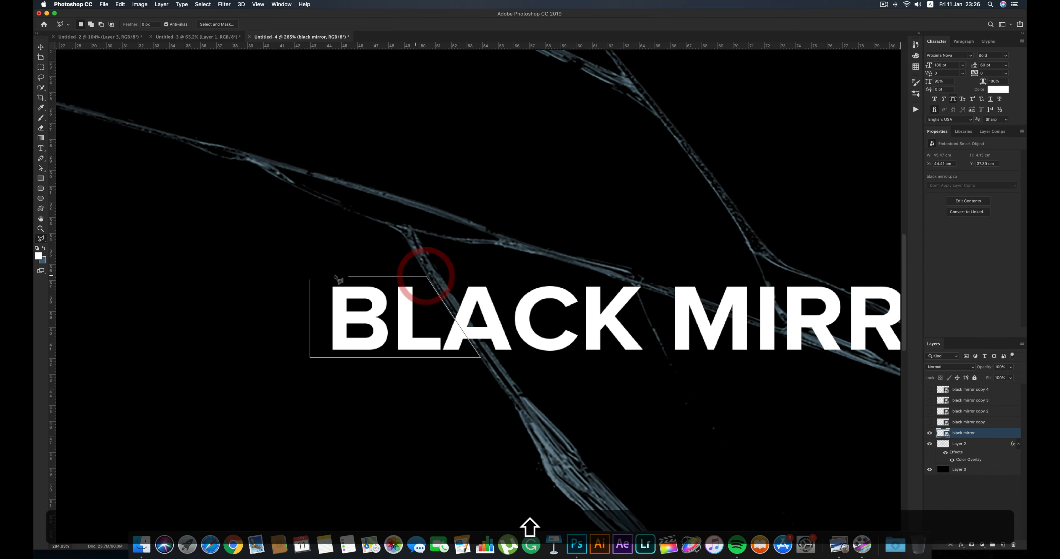
pyautogui.keyDown('shift'); pyautogui.click(310, 279); pyautogui.keyUp('shift')
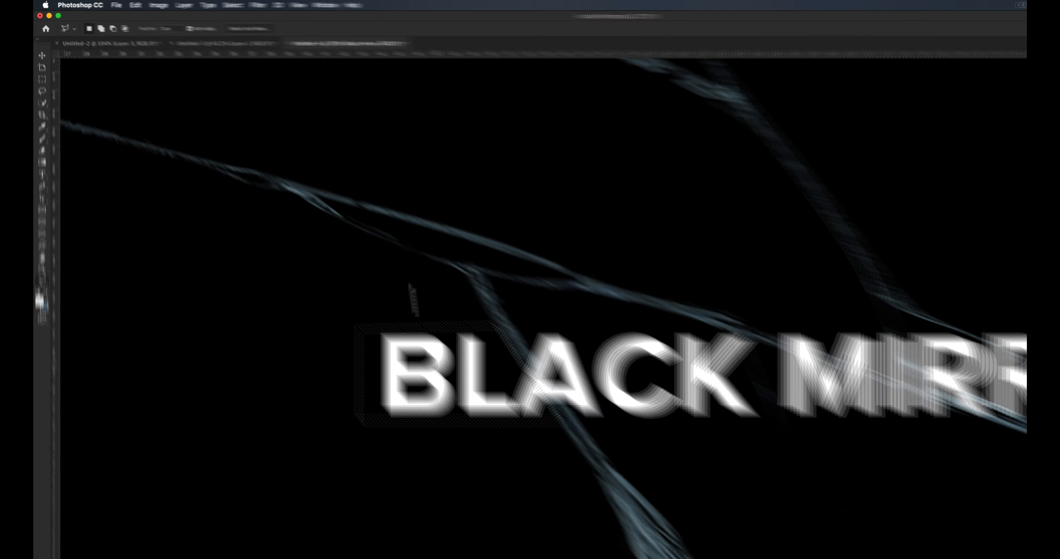
# - Add a Reveal Selection layer mask to the black mirror layer from the selected left fragment
pyautogui.click(161, 5)
pyautogui.moveTo(424, 281)
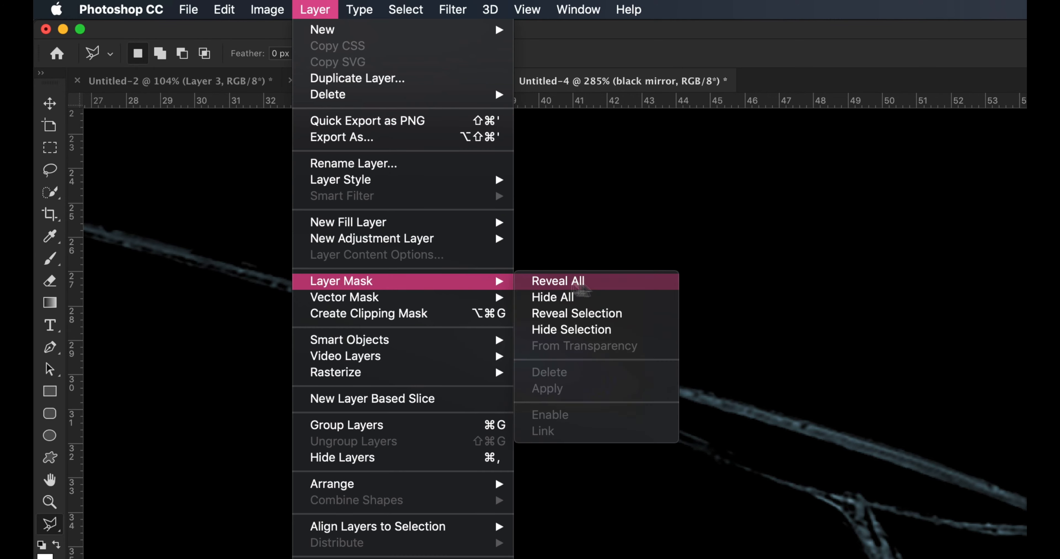
pyautogui.click(568, 309)
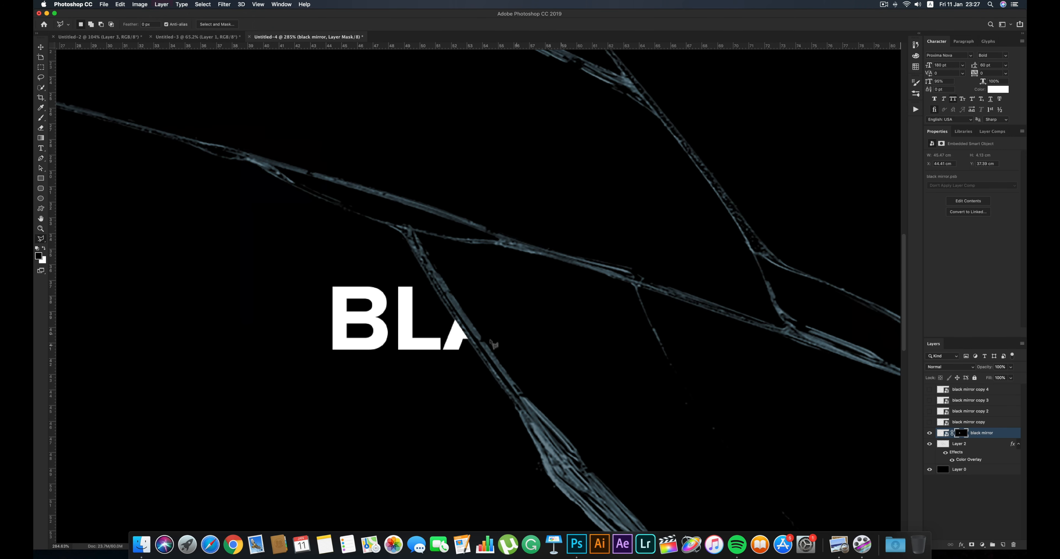
# - Show black mirror copy instead of the original and mask it to the lettering between the left crack and the long diagonal crack
pyautogui.click(929, 433)
pyautogui.click(929, 421)
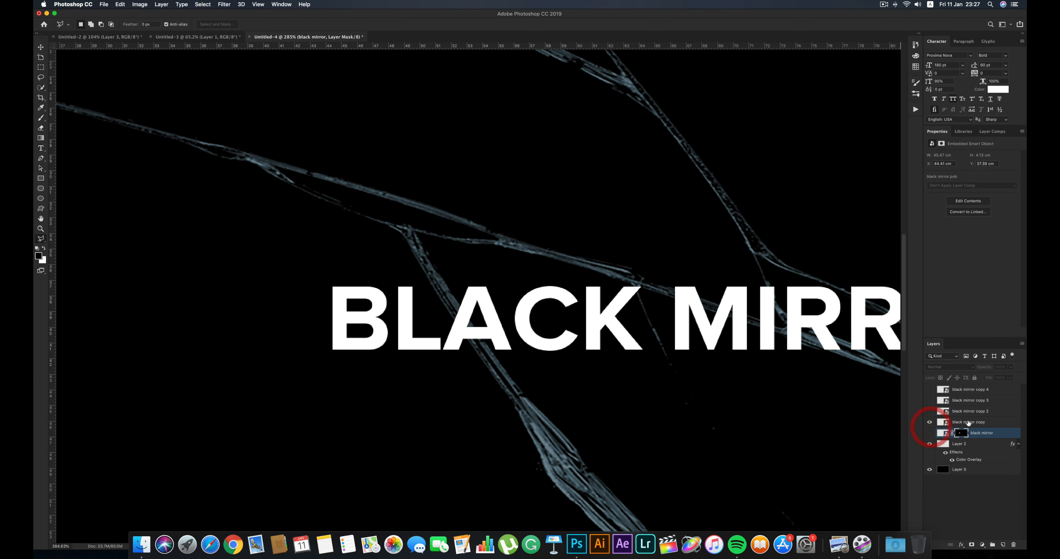
pyautogui.click(963, 422)
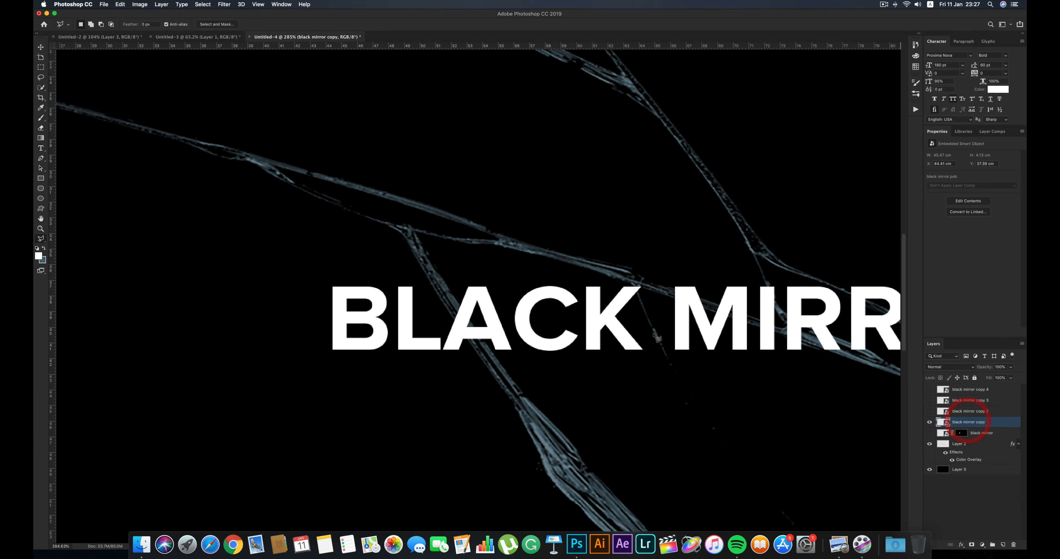
pyautogui.click(442, 278)
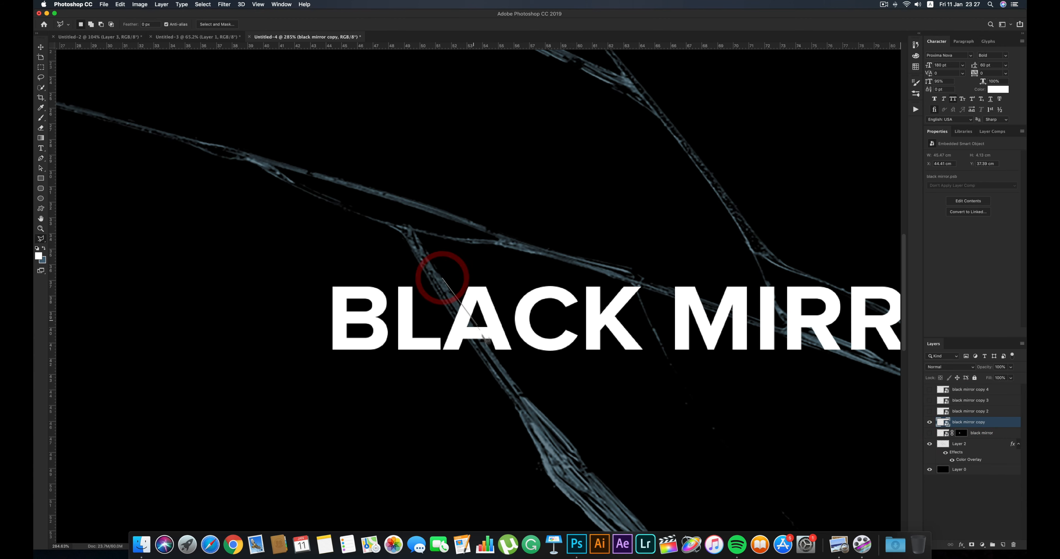
pyautogui.click(499, 361)
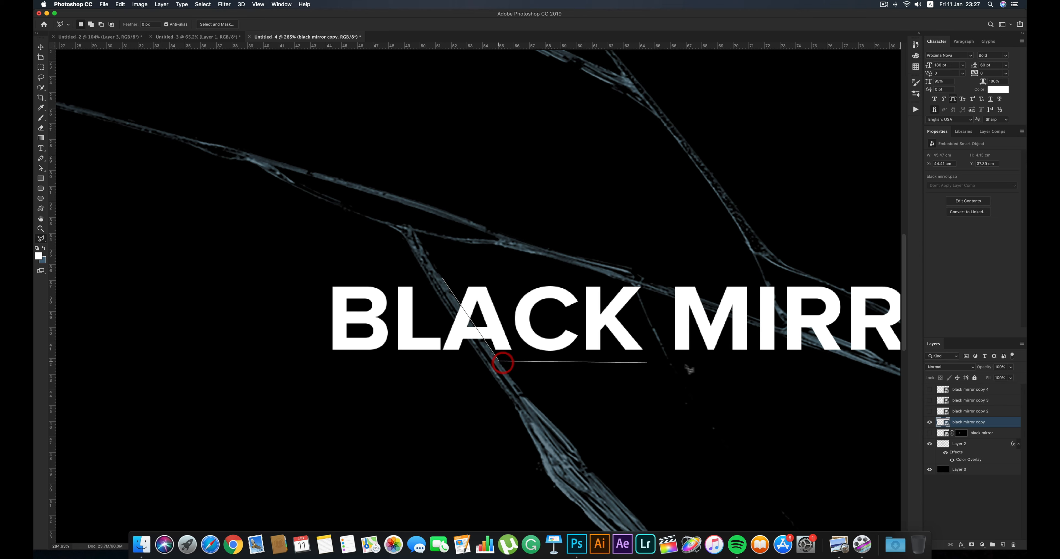
pyautogui.click(867, 365)
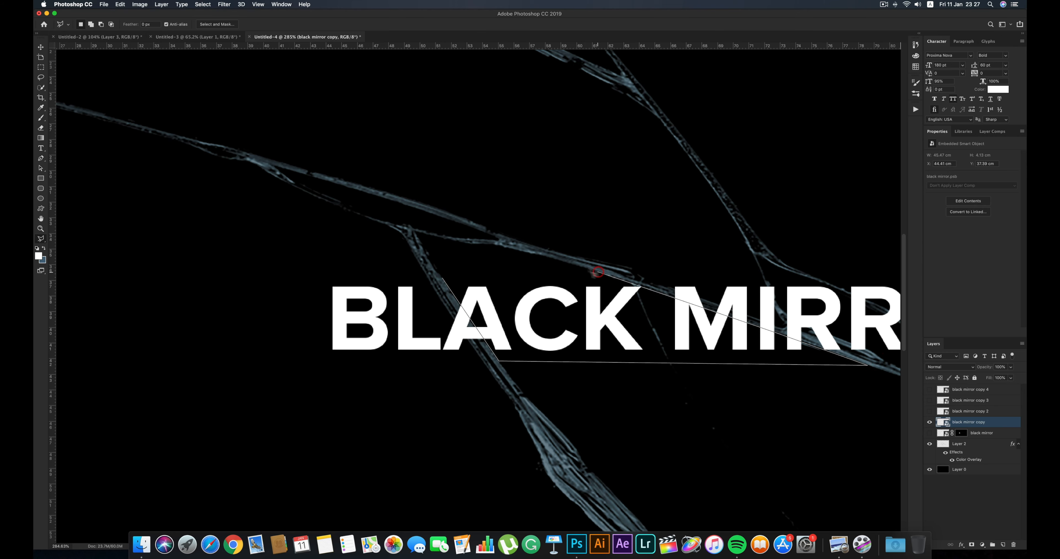
pyautogui.click(443, 278)
pyautogui.click(139, 4)
pyautogui.click(272, 163)
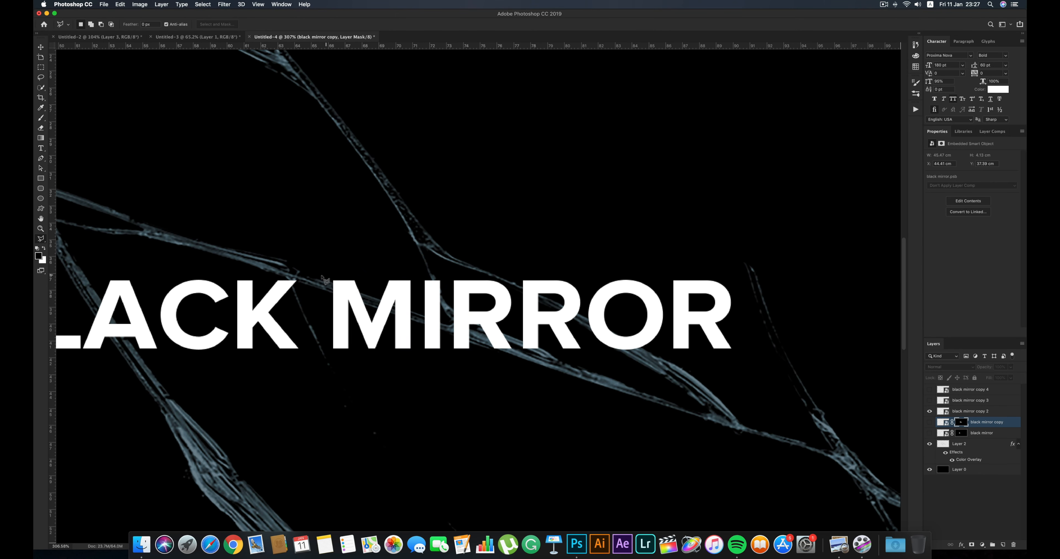
# - Mask black mirror copy 2 to the triangular fragment above the diagonal crack, over the tops of M and I
pyautogui.click(313, 278)
pyautogui.click(453, 324)
pyautogui.click(423, 262)
pyautogui.click(313, 278)
pyautogui.click(161, 4)
pyautogui.click(280, 143)
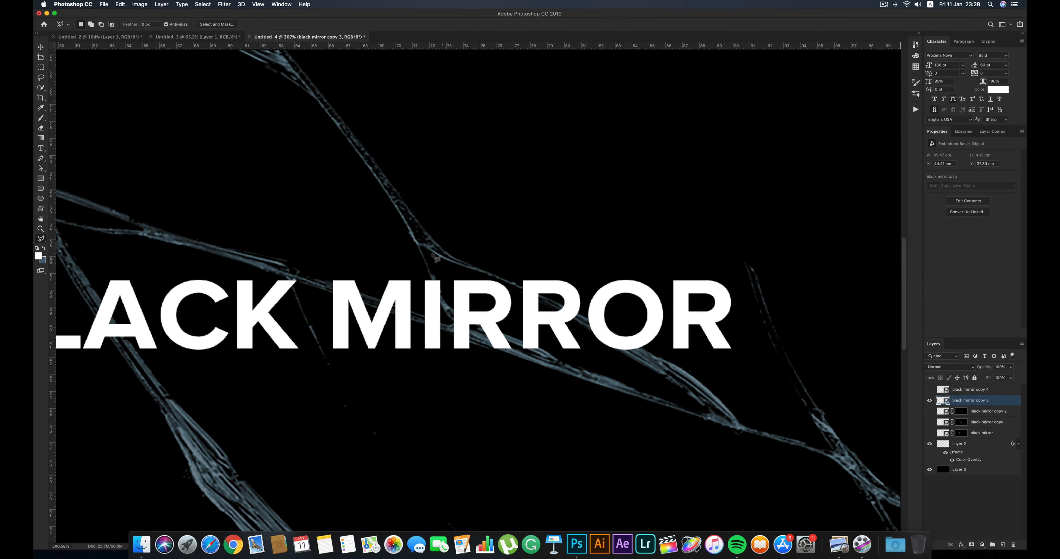
# - Mask black mirror copy 3 to the narrow fragment enclosed by the two cracks running through the double R
pyautogui.click(419, 247)
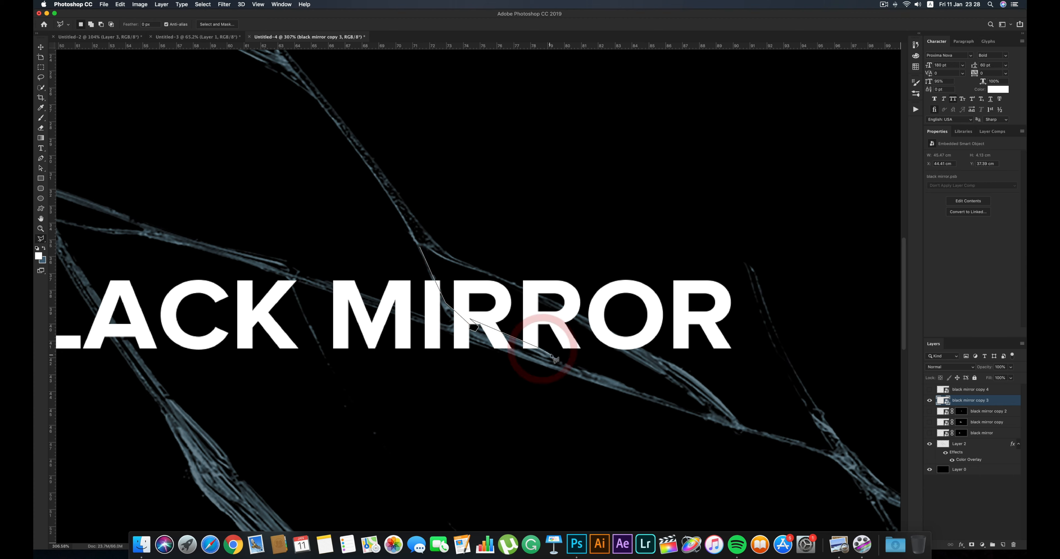
pyautogui.click(539, 349)
pyautogui.click(555, 359)
pyautogui.click(580, 370)
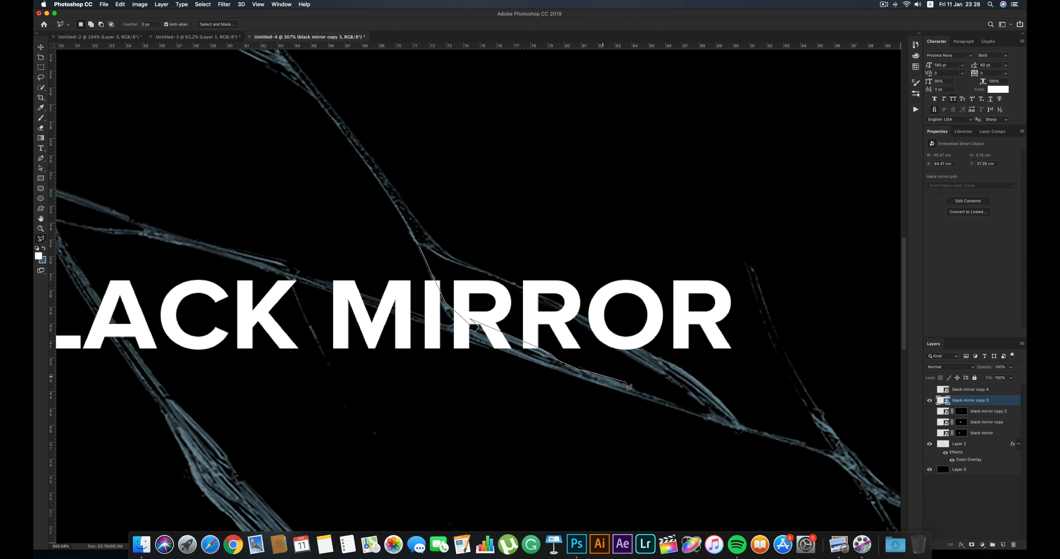
pyautogui.click(708, 412)
pyautogui.click(685, 389)
pyautogui.click(526, 295)
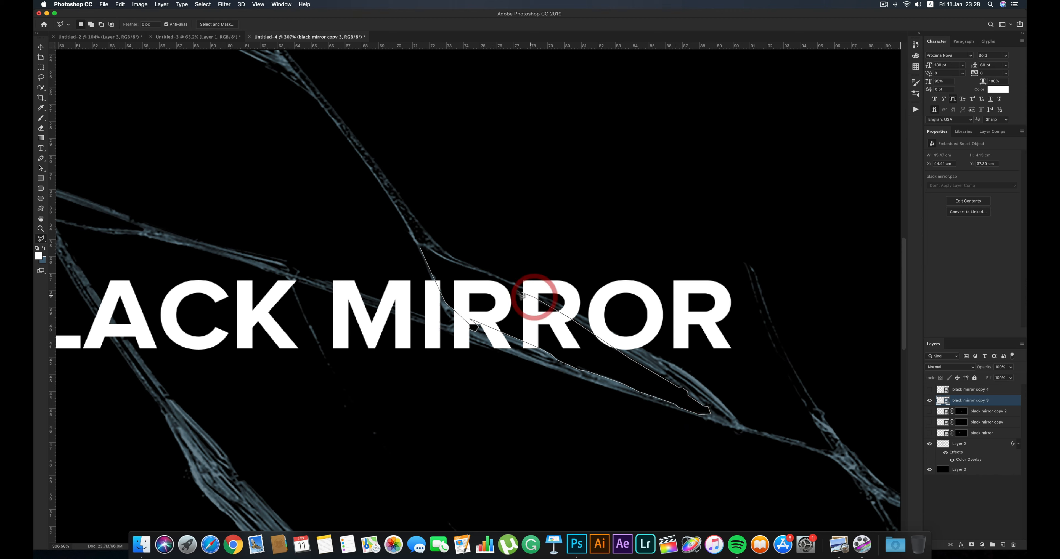
pyautogui.click(161, 4)
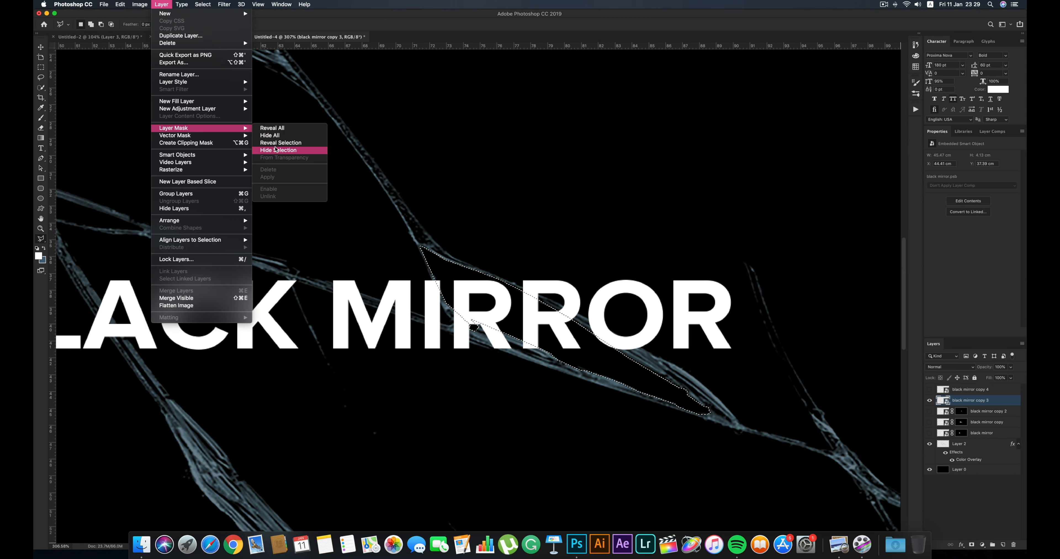
pyautogui.click(288, 149)
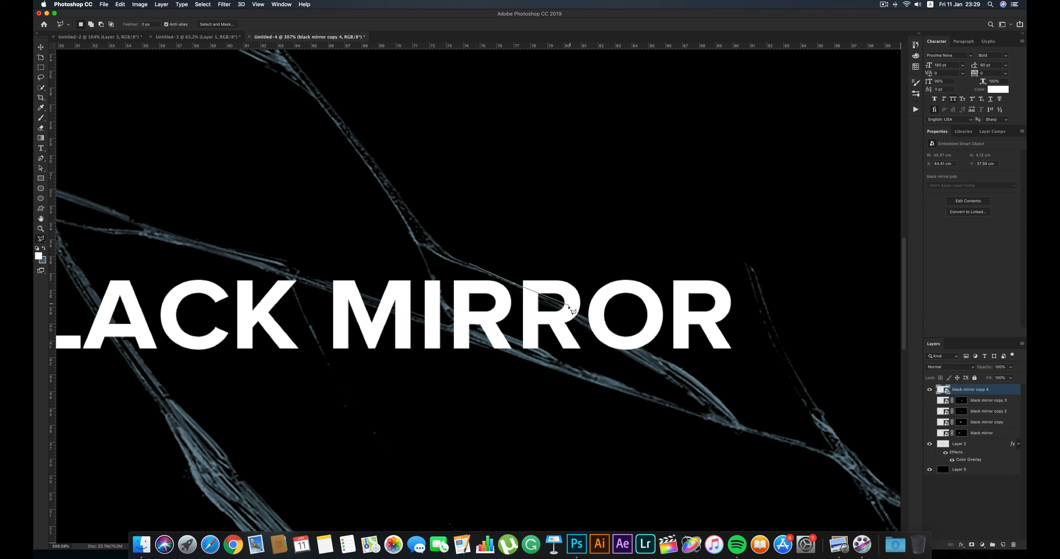
# - Mask black mirror copy 4 to the right-hand fragment above the crack crossing the second R and O, using a Reveal Selection layer mask
pyautogui.click(629, 340)
pyautogui.click(663, 359)
pyautogui.click(771, 360)
pyautogui.click(738, 268)
pyautogui.click(472, 266)
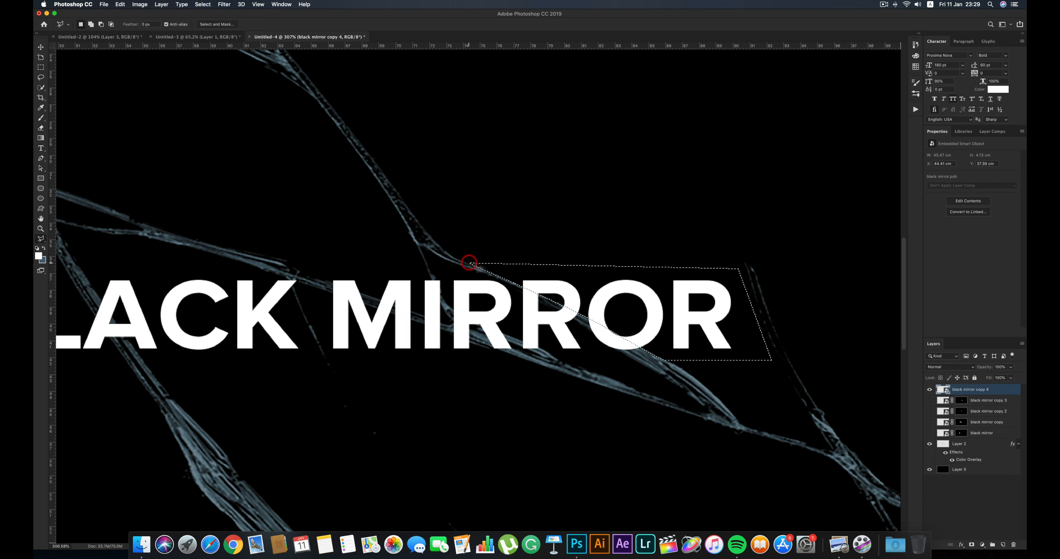
pyautogui.click(161, 4)
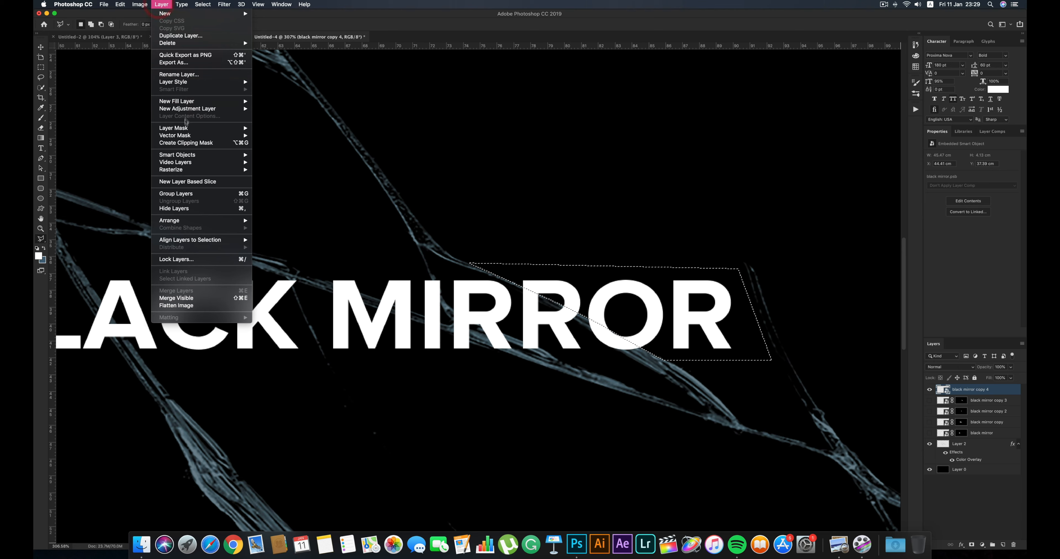
pyautogui.moveTo(231, 128)
pyautogui.click(277, 142)
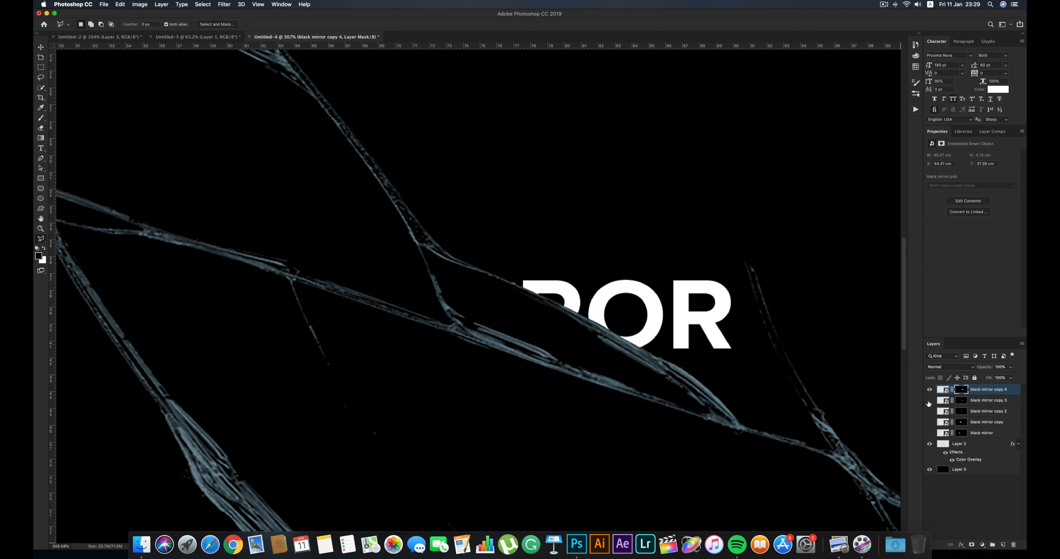
# - Show the hidden black mirror, black mirror copy, copy 2 and copy 3 layers so the whole title is displayed
pyautogui.moveTo(928, 404); pyautogui.dragTo(929, 434)
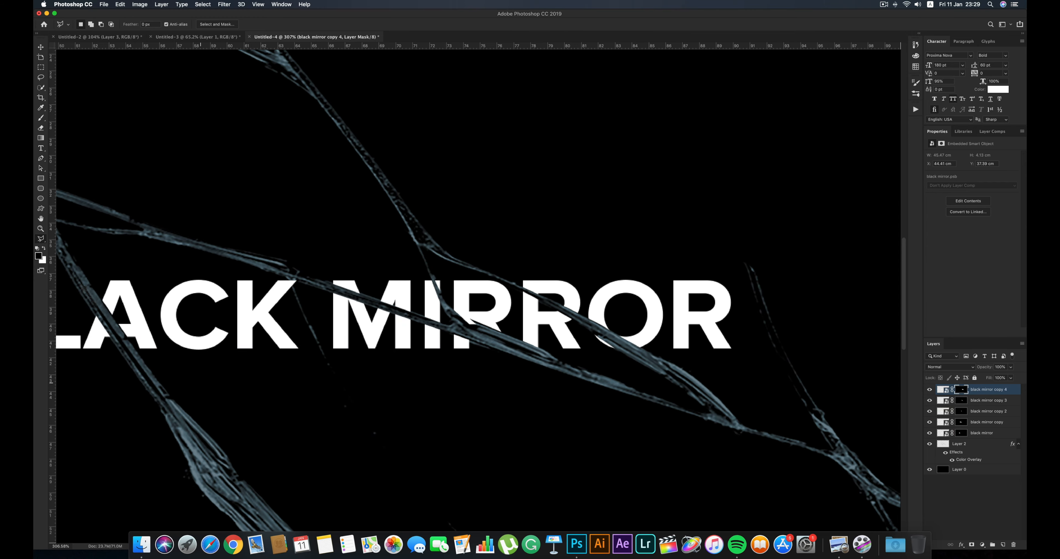
pyautogui.click(41, 228)
pyautogui.rightClick(184, 233)
pyautogui.click(202, 240)
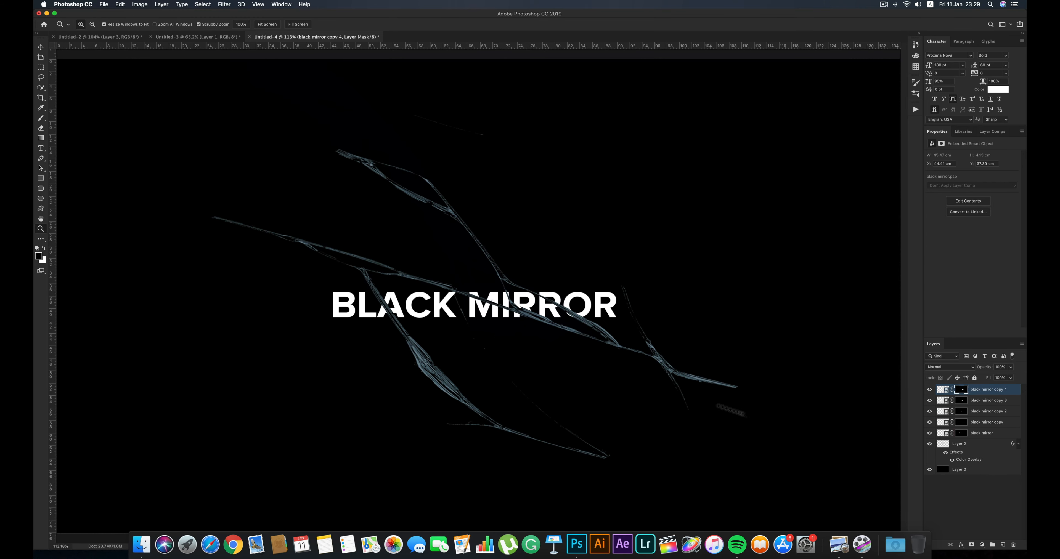
# - Toggle the crack layer's visibility to check the cut lettering, and move Layer 2 above all the black mirror layers
pyautogui.click(928, 444)
pyautogui.click(928, 444)
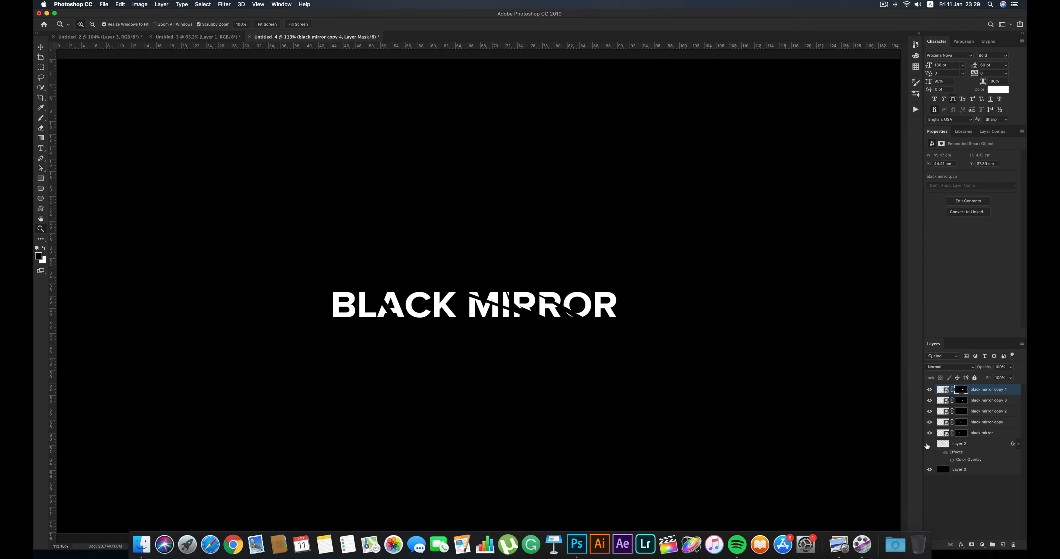
pyautogui.click(928, 444)
pyautogui.moveTo(975, 445); pyautogui.dragTo(977, 389)
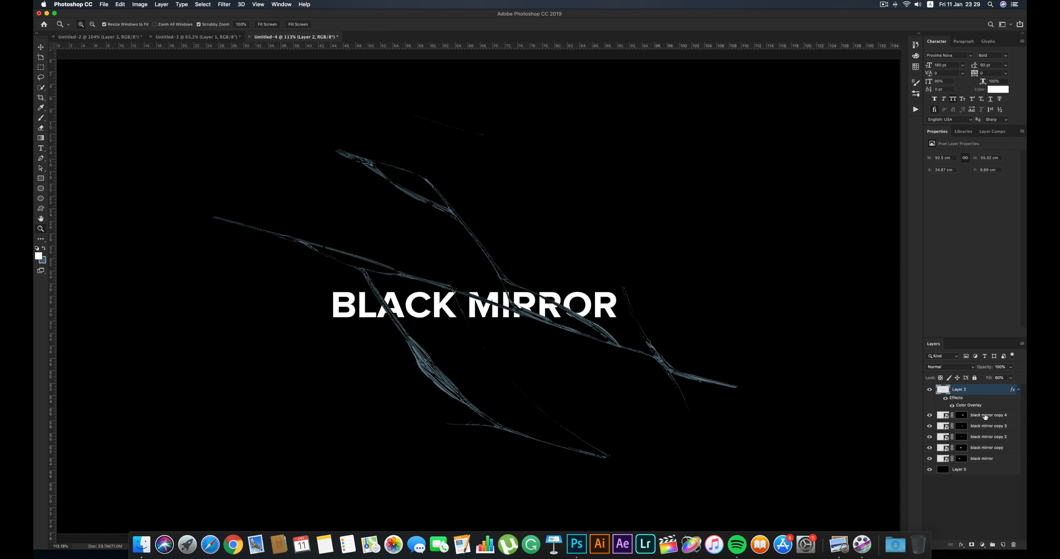
# - Unlink the layer masks from the contents of all five black mirror layers
pyautogui.click(979, 461)
pyautogui.click(952, 458)
pyautogui.click(952, 447)
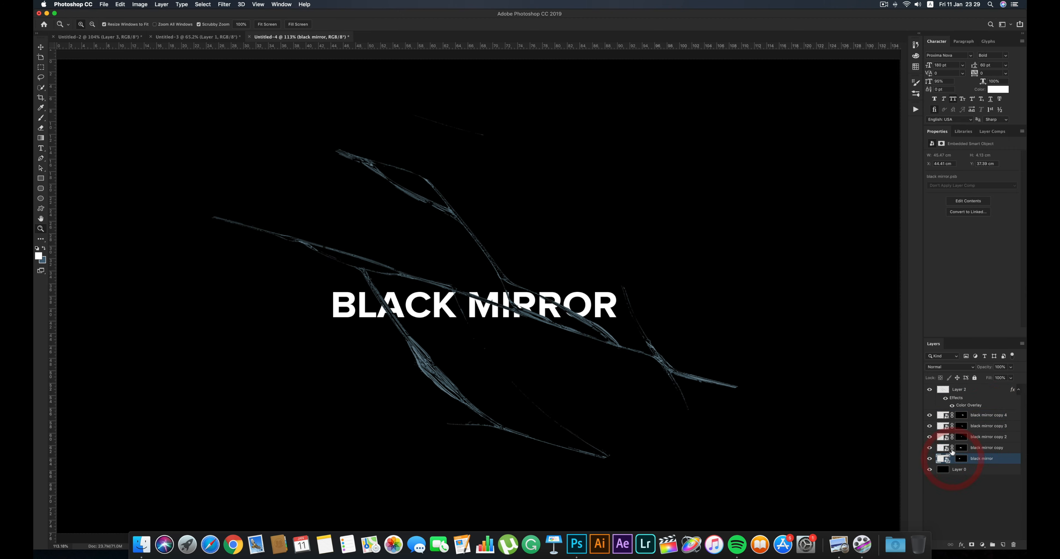
pyautogui.click(952, 437)
pyautogui.click(952, 426)
pyautogui.click(952, 415)
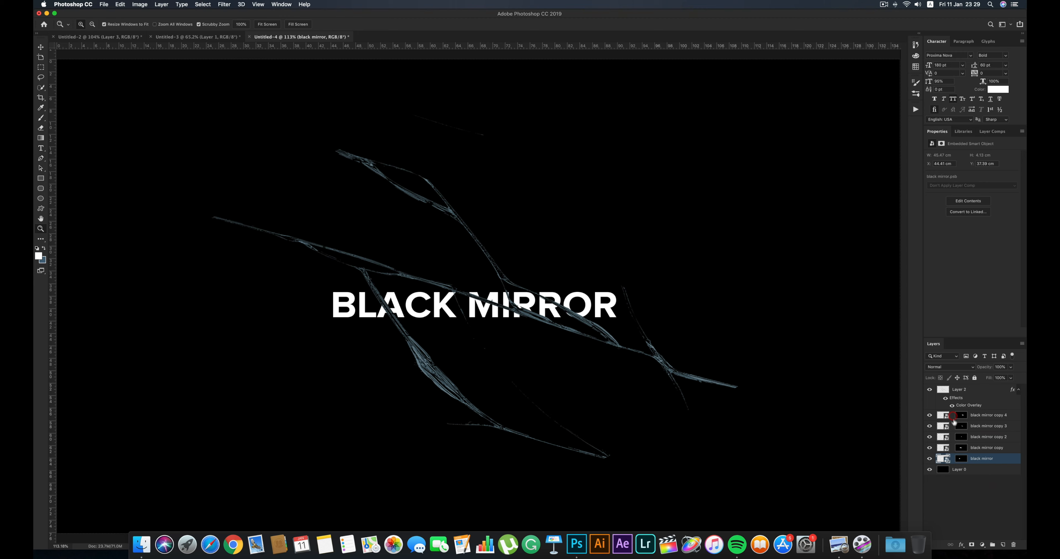
# - Target the black mirror layer's contents instead of its mask and try to shift the left lettering fragment with the Move tool
pyautogui.click(942, 459)
pyautogui.click(41, 47)
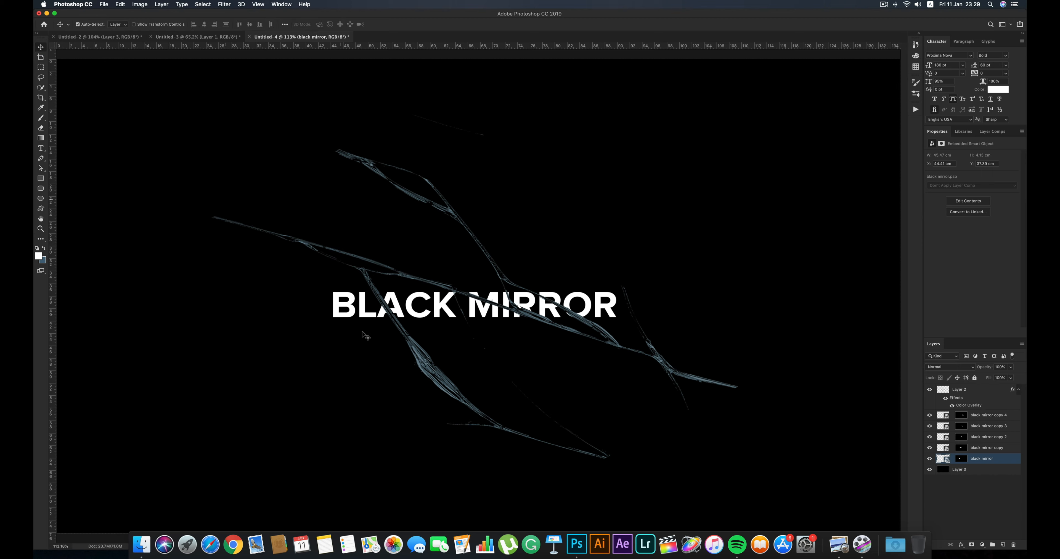
pyautogui.click(360, 315)
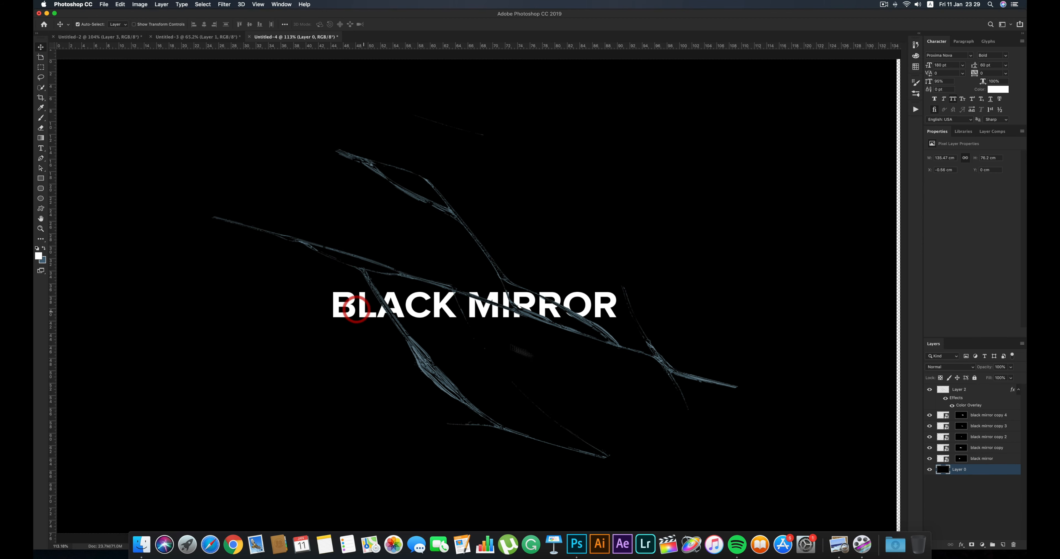